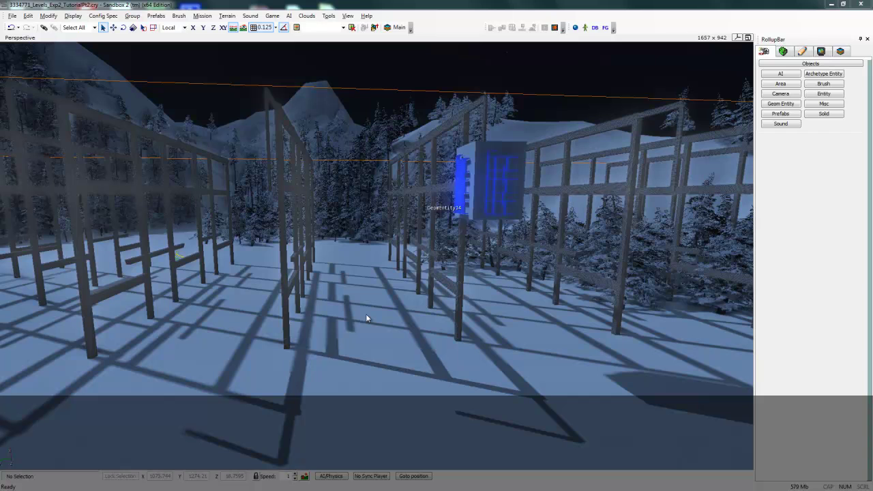
Step: Place a ProximityTrigger entity on the snow between the wooden frames and name it LanternTrigger
click(498, 149)
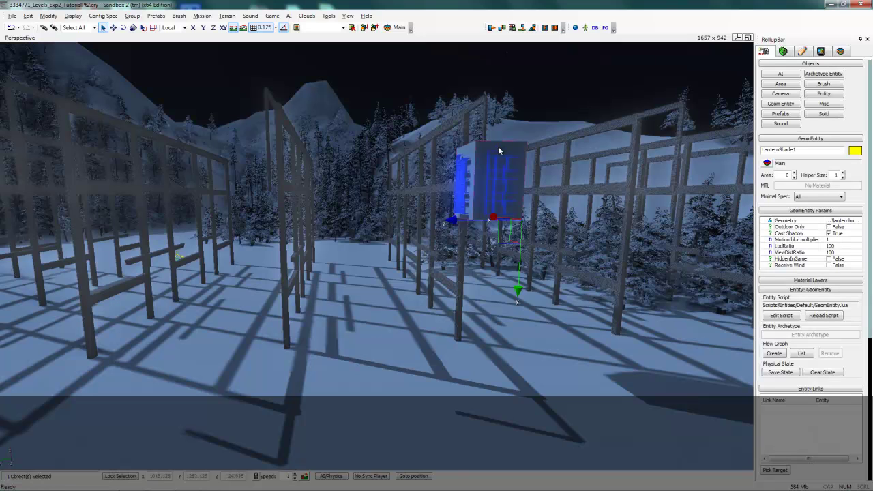
click(822, 95)
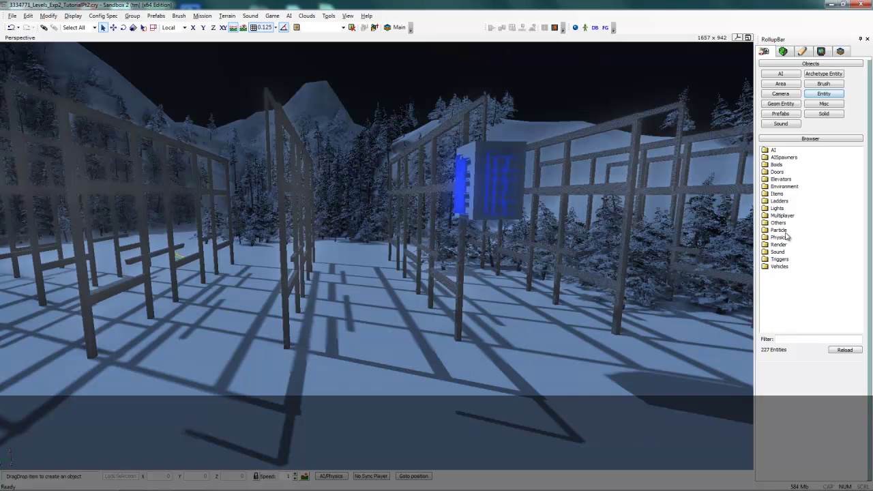
click(778, 260)
double_click(778, 260)
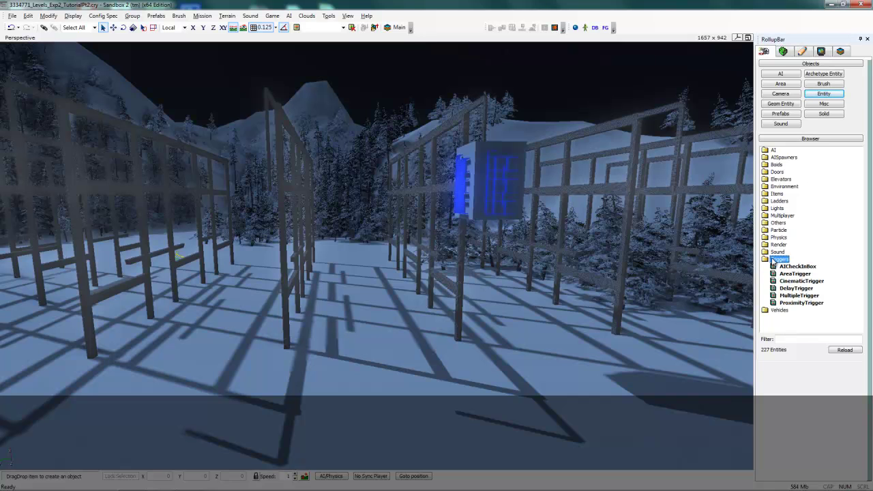
click(790, 304)
drag(789, 306, 360, 286)
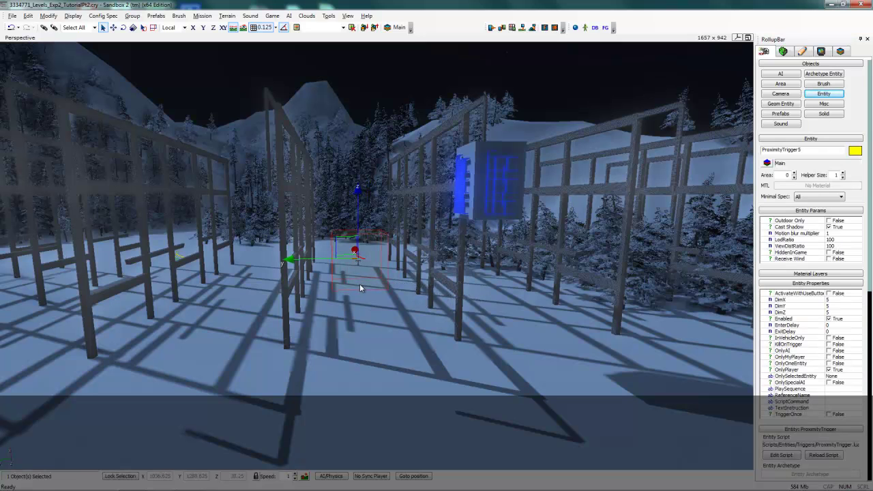
drag(805, 151, 757, 162)
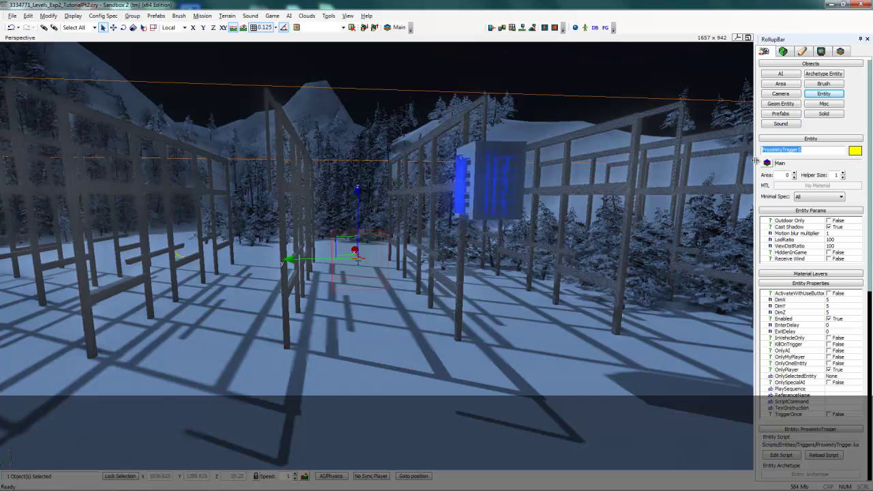
text(LanternTrigger)
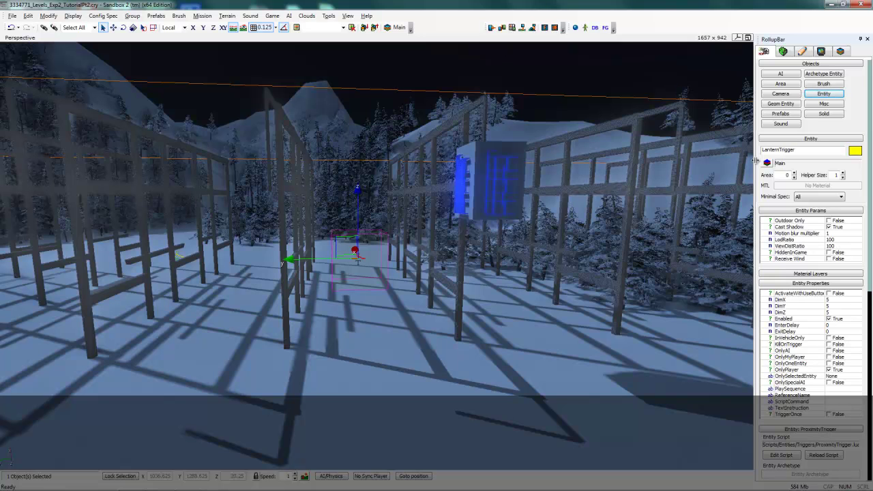
Step: Set the LanternTrigger's DimX to 20 and DimY to 10, and move it along the X axis to about 1032.4
click(830, 300)
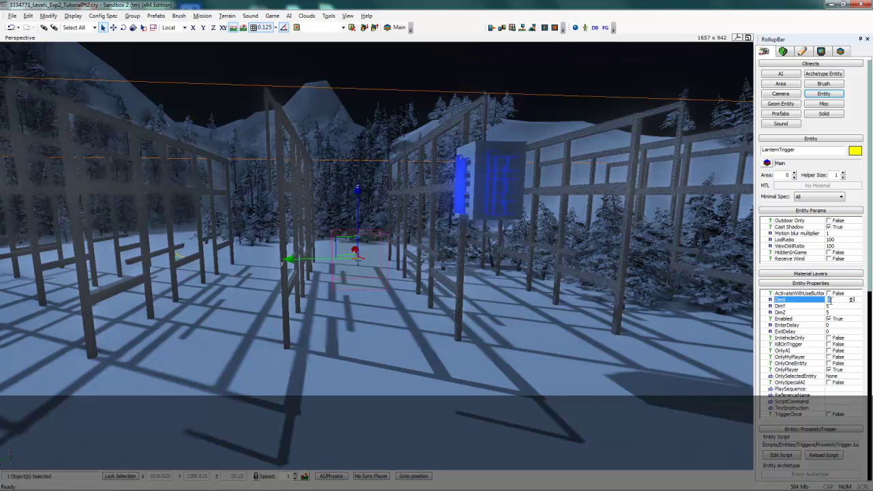
text(20)
click(834, 306)
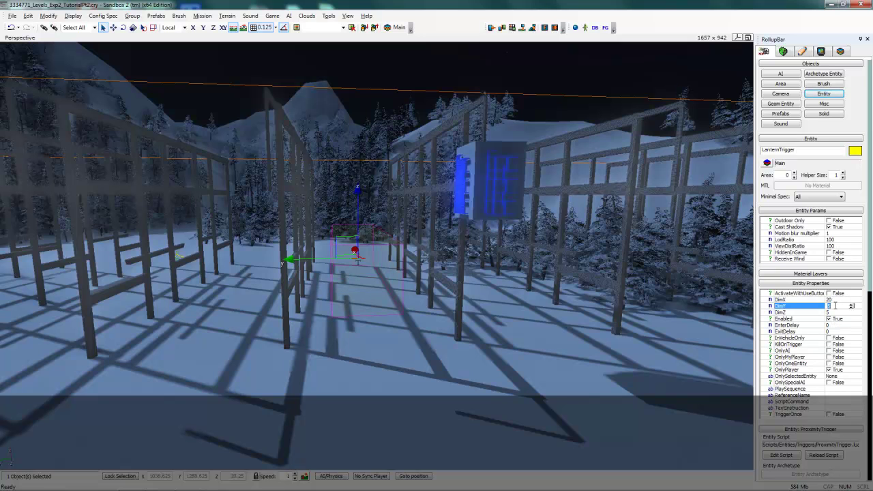
text(10)
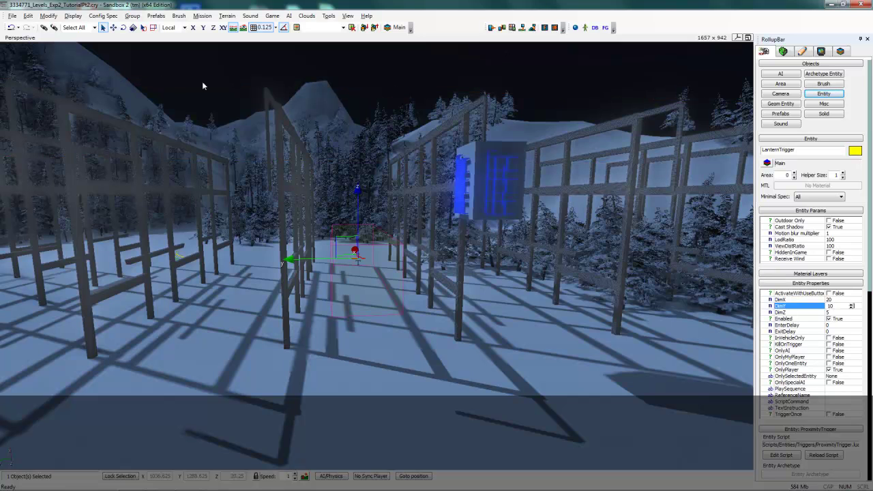
click(113, 28)
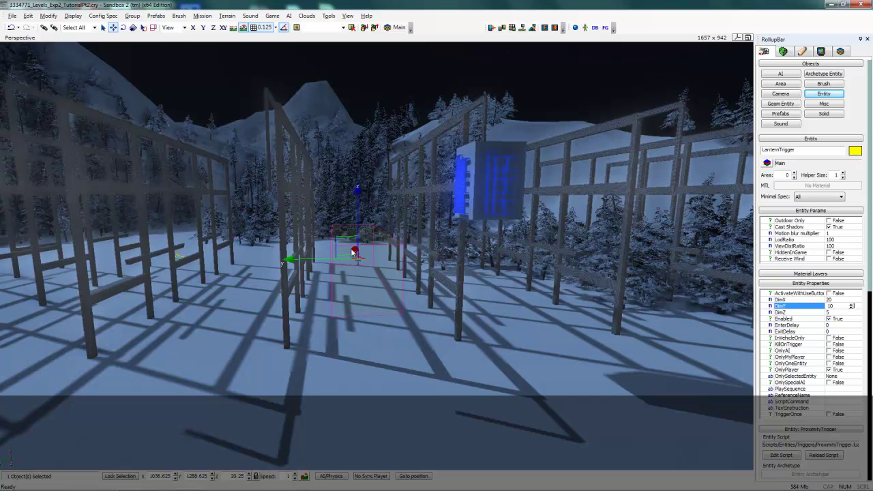
drag(354, 250, 352, 255)
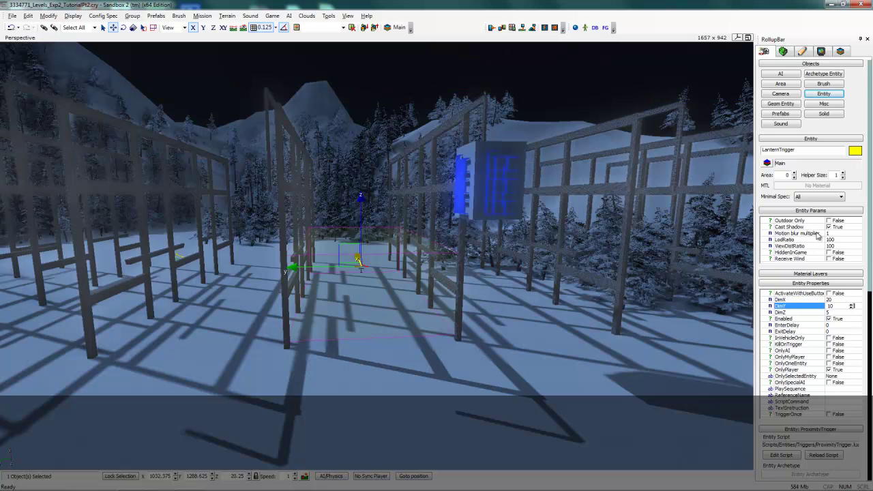
Step: Create a flow graph for the LanternTrigger in a new group named LanternGlow
drag(870, 233, 870, 312)
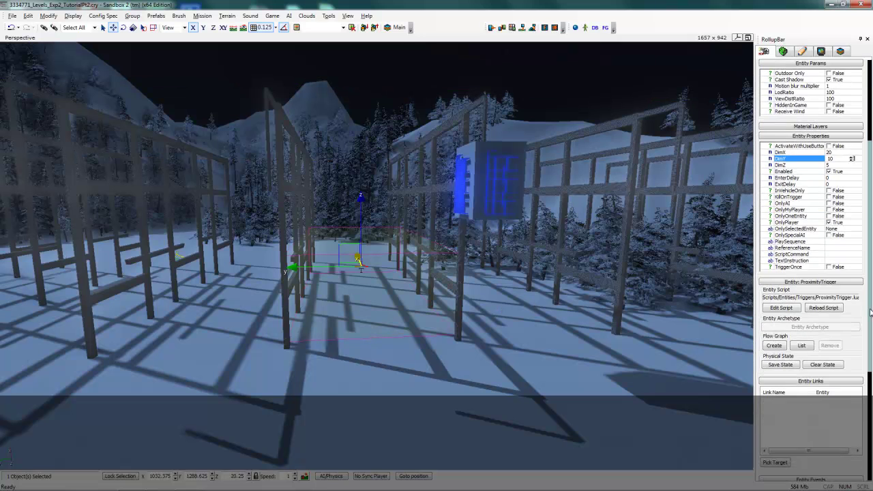
click(775, 346)
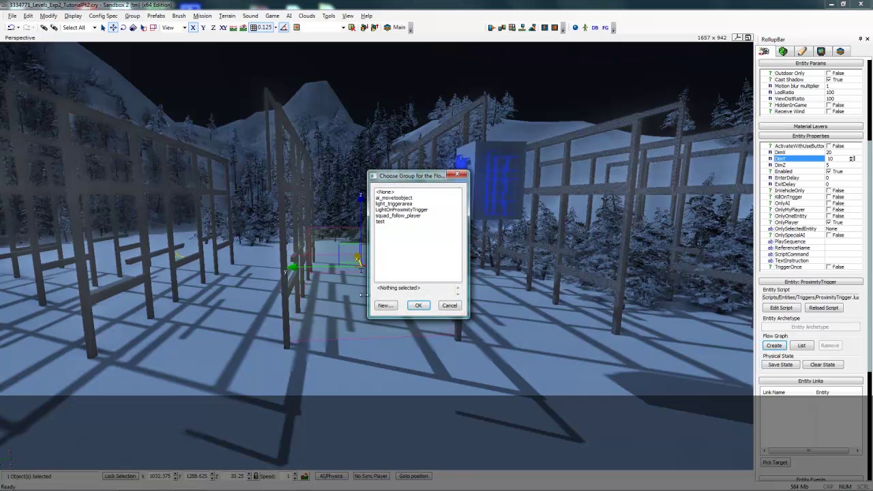
click(385, 306)
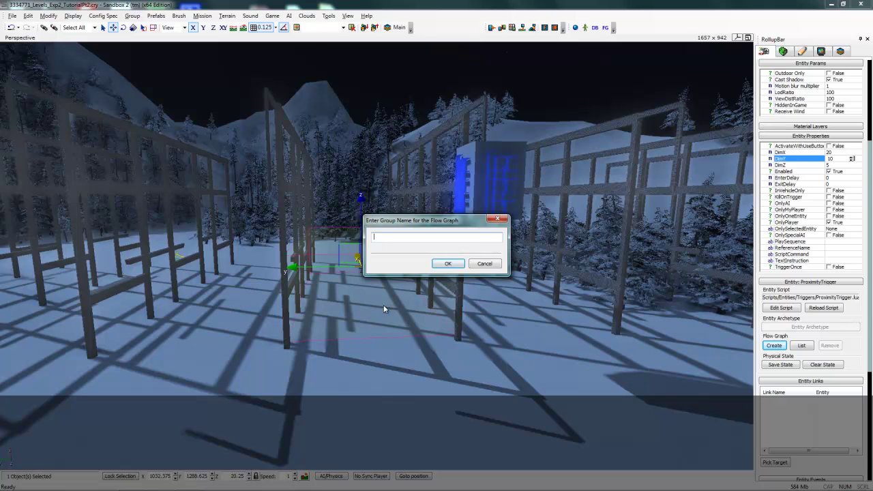
text(LanternGlow)
key(Return)
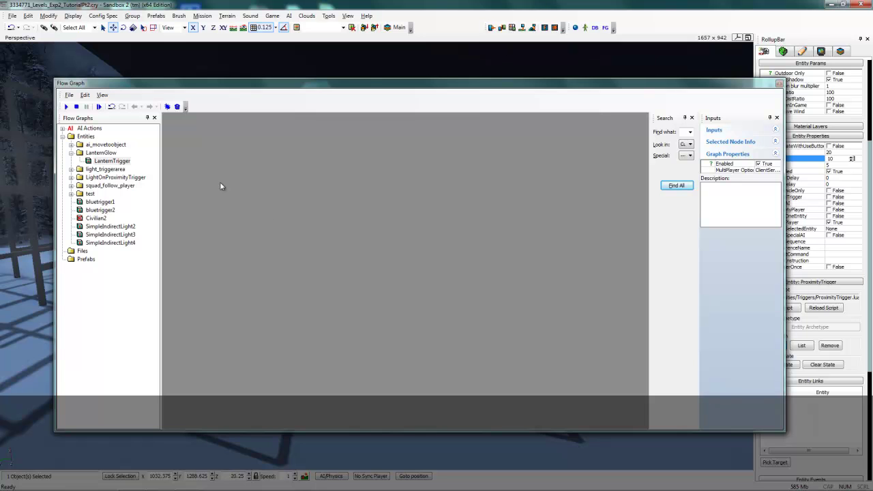
Step: Add a Misc Start node to the empty LanternTrigger flow graph
right_click(179, 195)
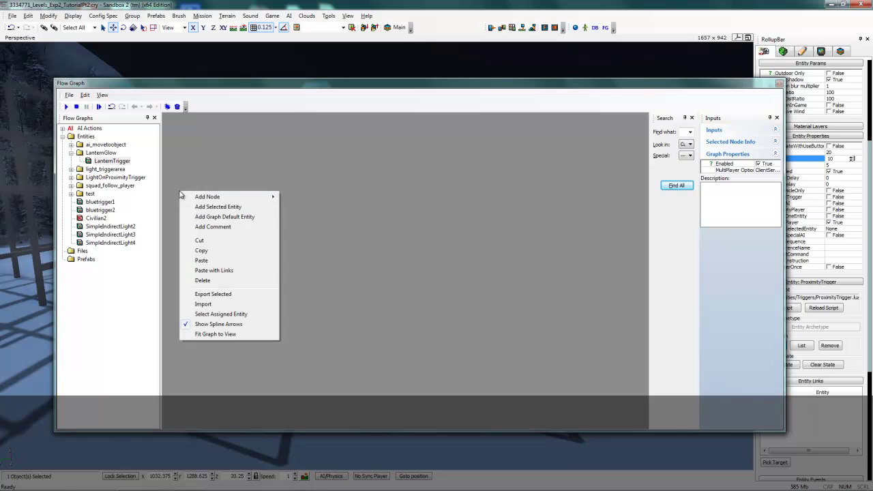
mouse_move(200, 197)
mouse_move(310, 356)
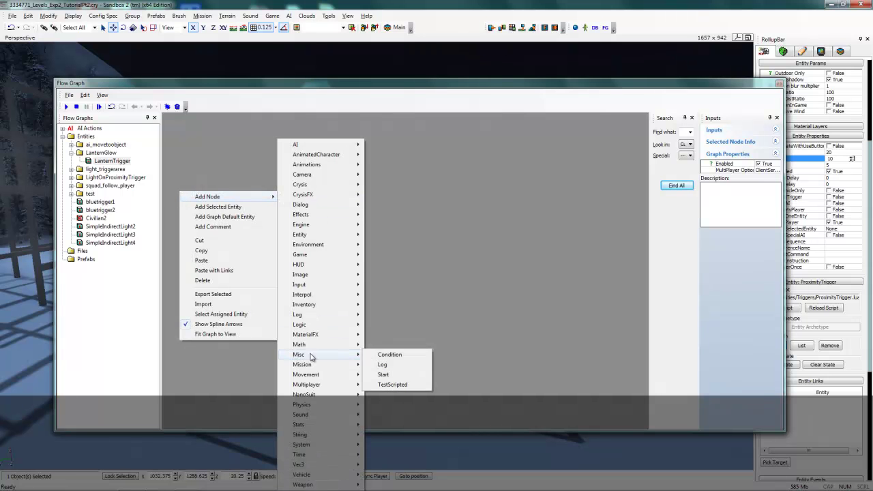
click(394, 374)
click(397, 376)
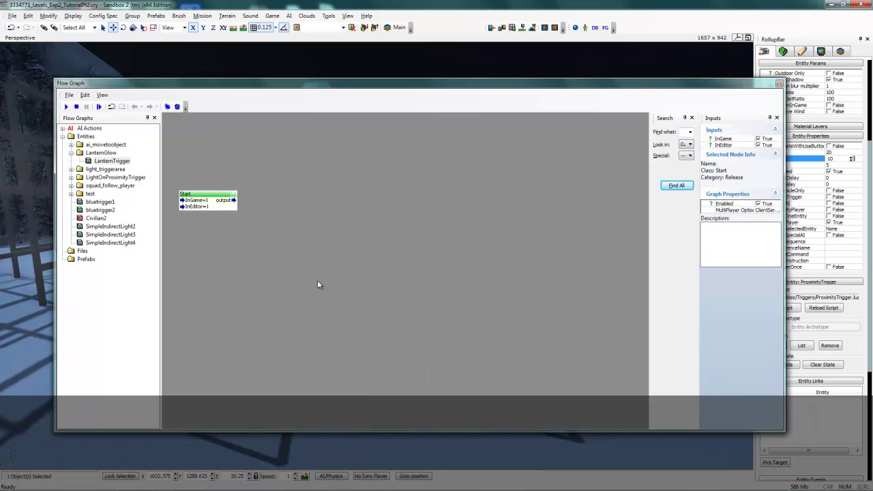
Step: Add an Entity MaterialParam node below the Start node
right_click(265, 232)
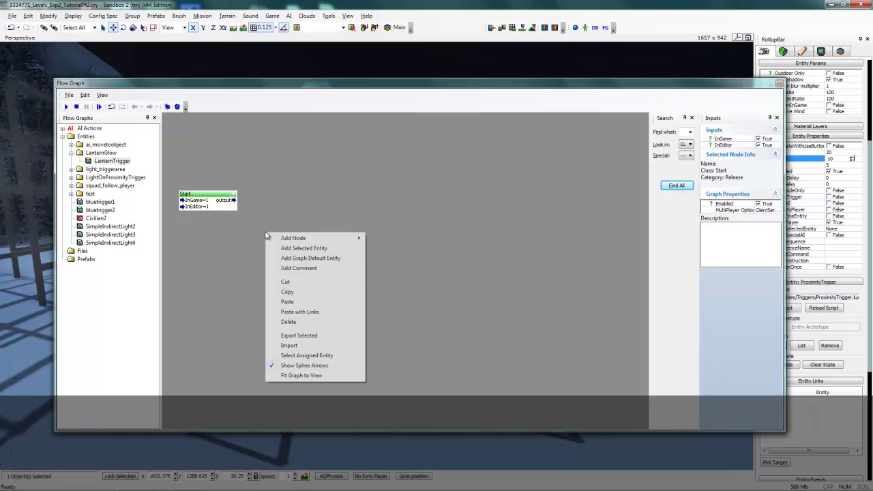
mouse_move(310, 236)
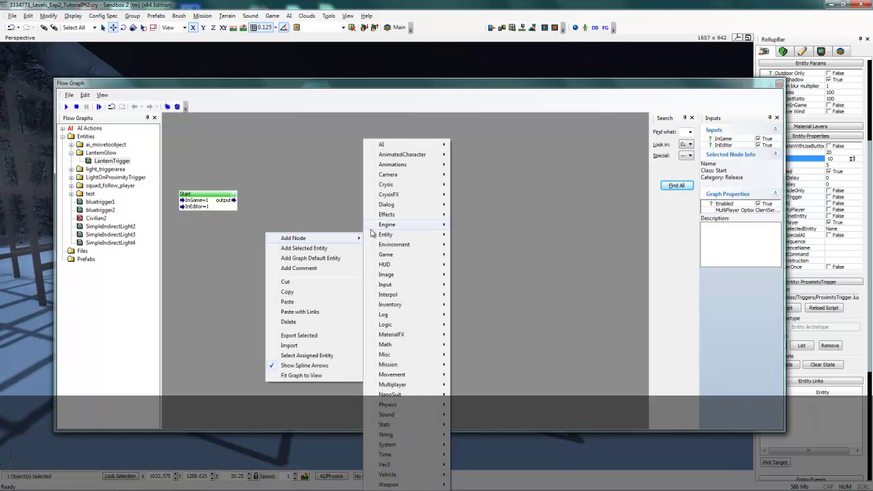
mouse_move(395, 234)
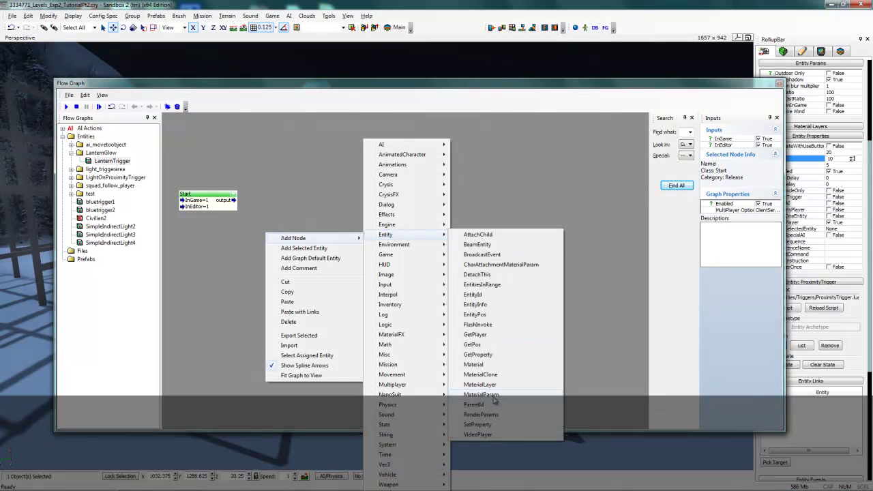
click(493, 395)
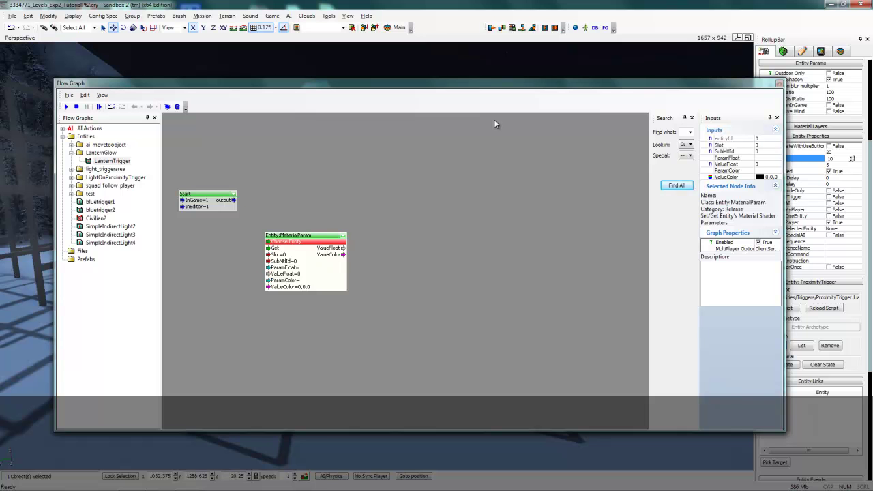
Step: Assign the LanternShade1 lantern object in the level to the MaterialParam node
drag(502, 83, 513, 223)
click(513, 149)
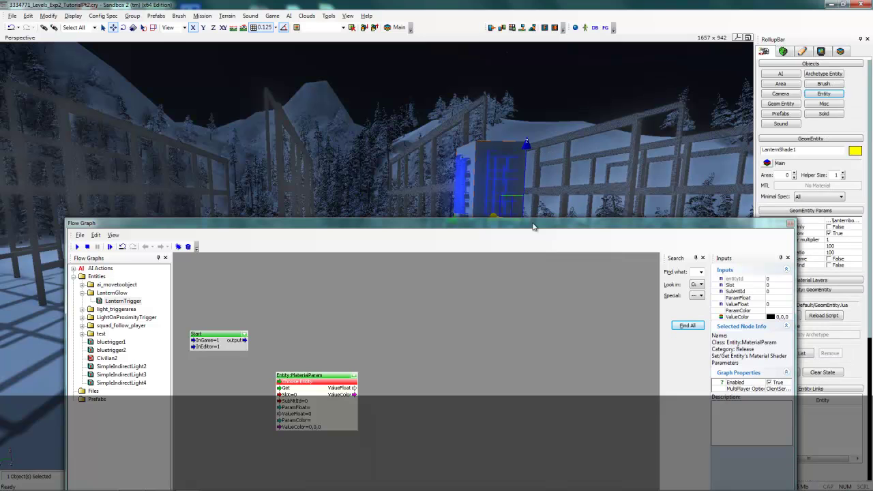
right_click(307, 384)
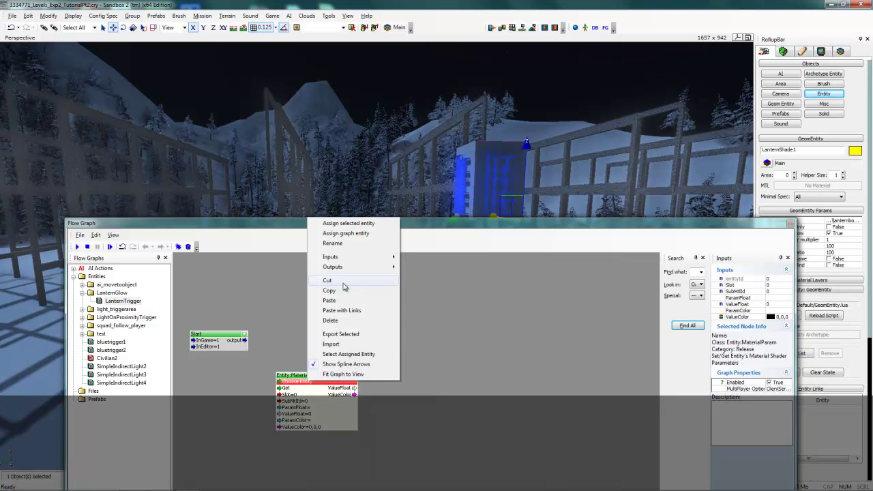
click(343, 225)
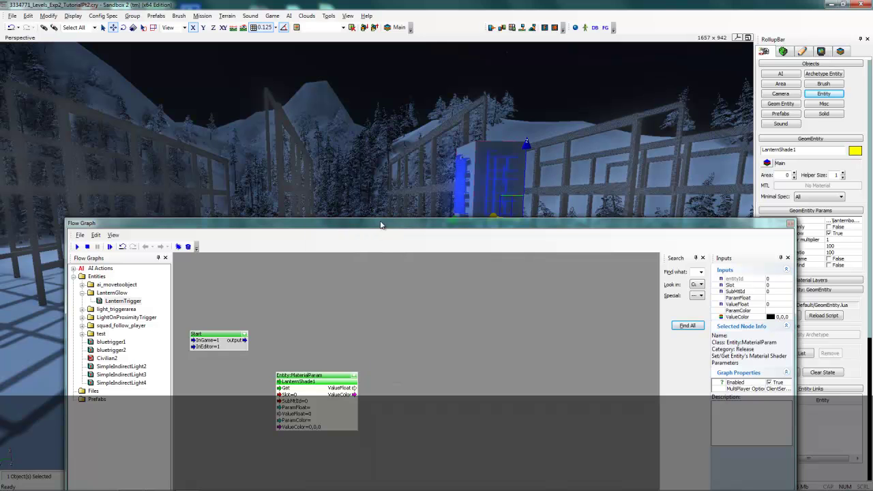
drag(382, 226, 384, 96)
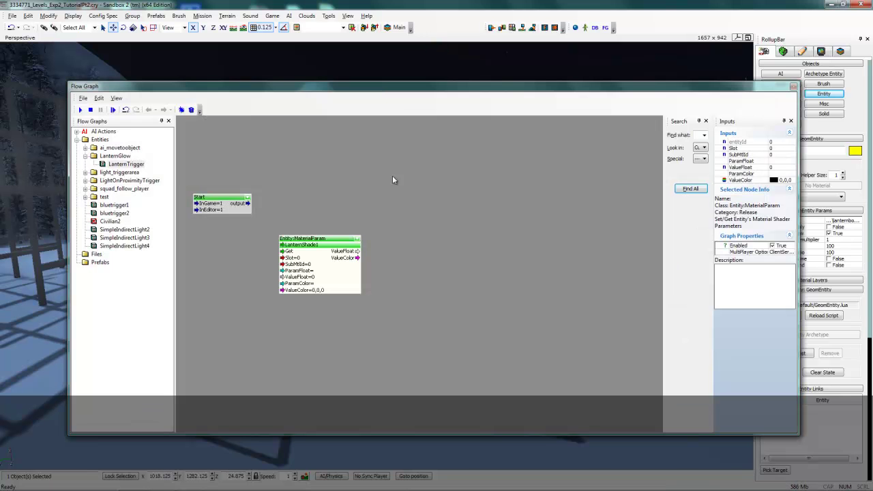
Step: Add the graph's default entity, the ProximityTrigger, as a node and place a copy of the MaterialParam node beside it
right_click(292, 155)
click(331, 182)
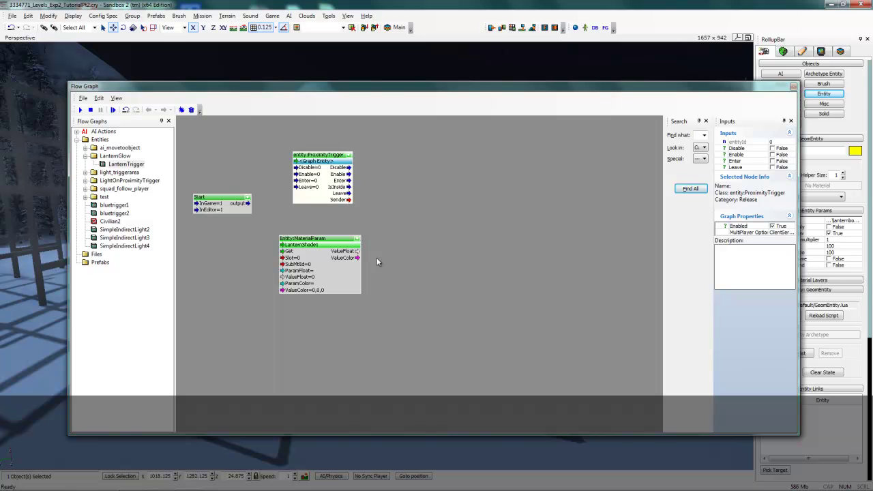
click(343, 282)
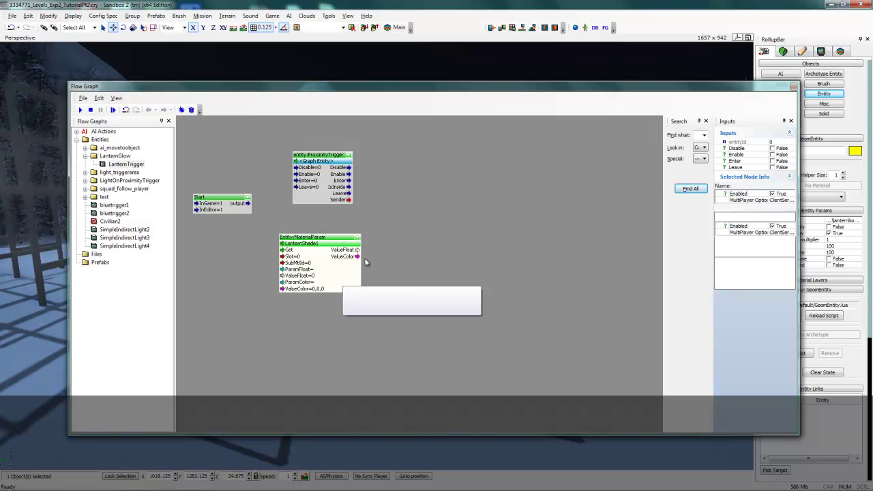
key(ctrl+v)
drag(407, 329, 457, 196)
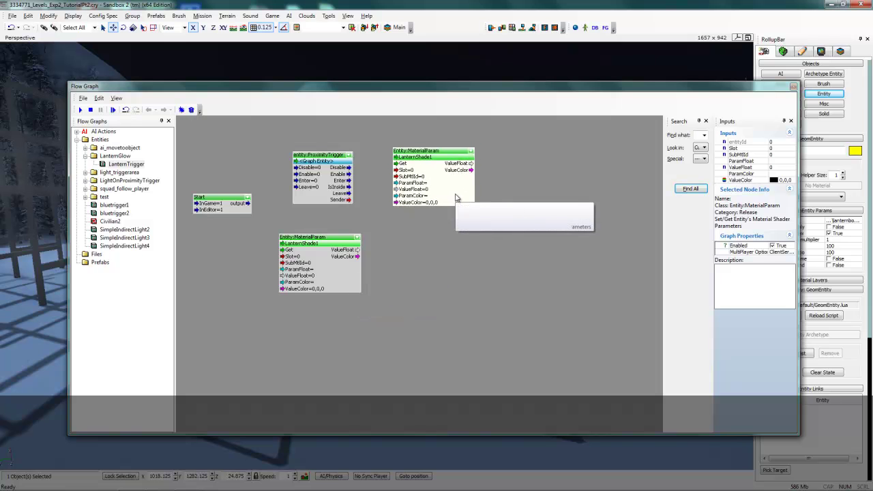
Step: Link the Start output to the Get input of the lower MaterialParam node and set that node's ParamFloat to glow
click(249, 204)
drag(250, 206, 288, 252)
click(346, 277)
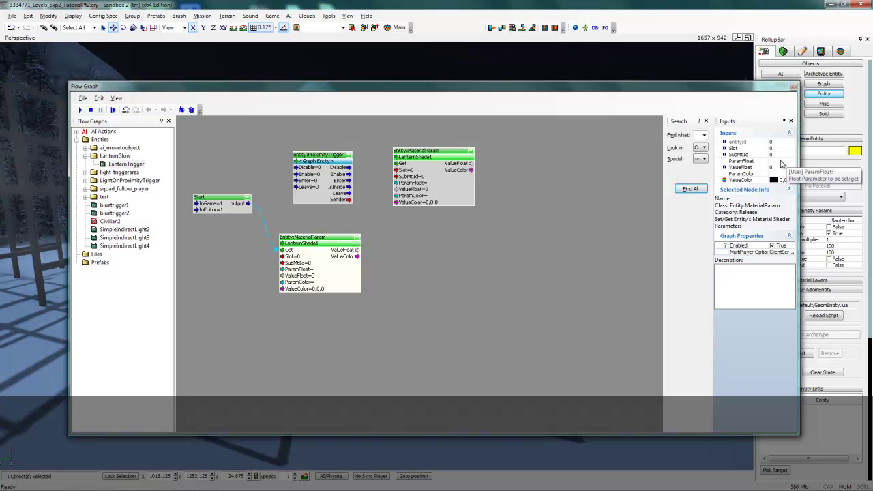
click(782, 161)
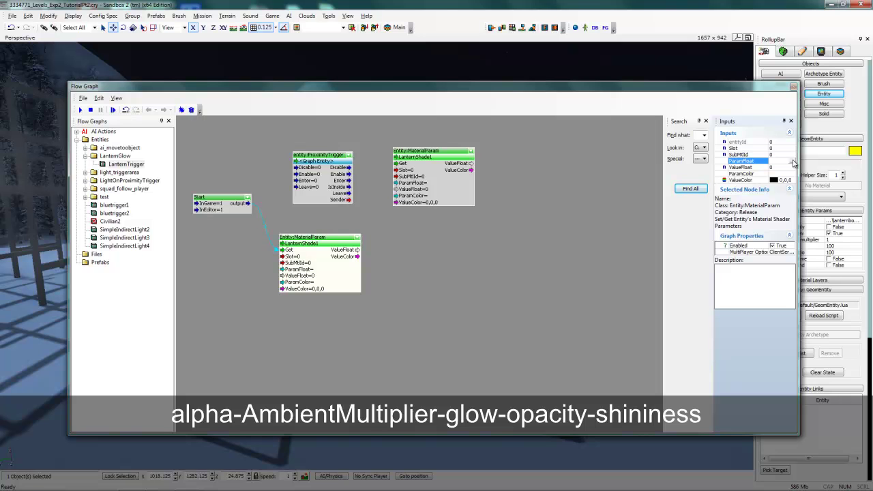
click(793, 162)
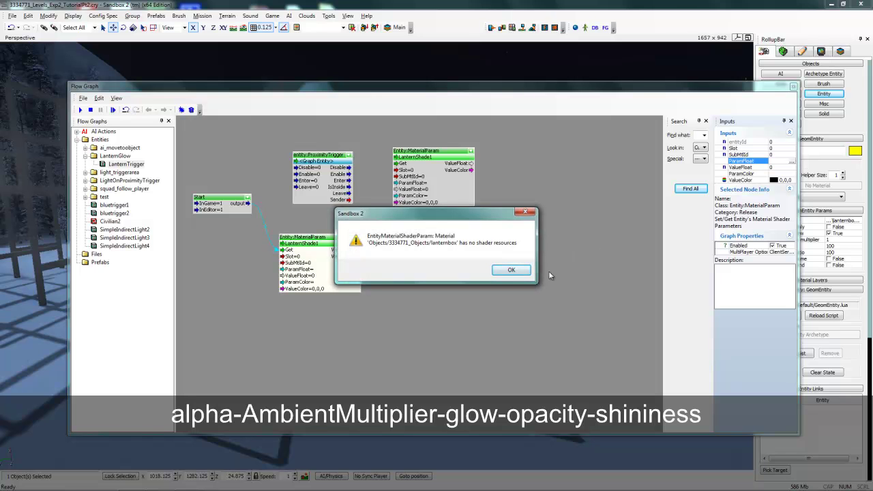
click(512, 270)
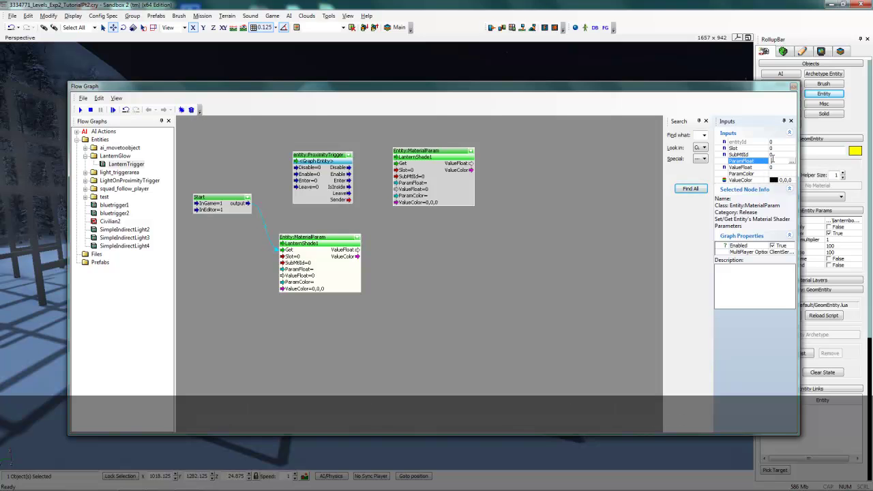
key(Return)
Step: Link the Start node's output to the Enable input of the ProximityTrigger node
click(240, 200)
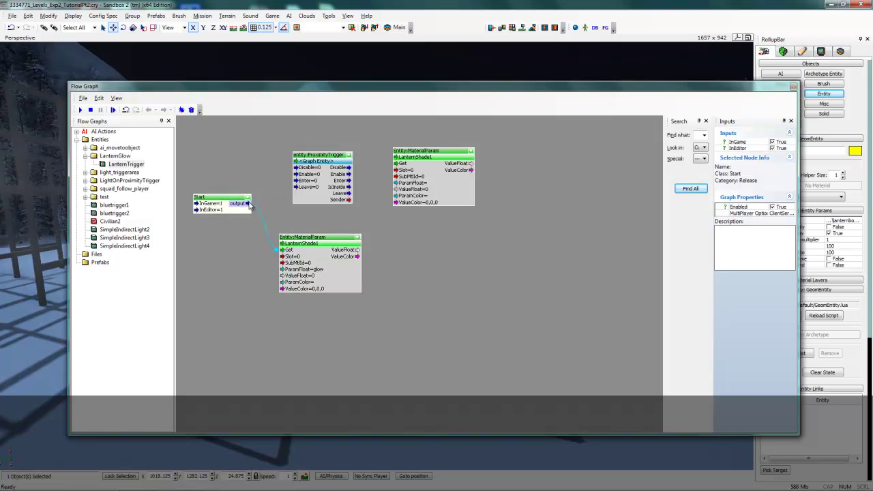
drag(249, 205, 298, 173)
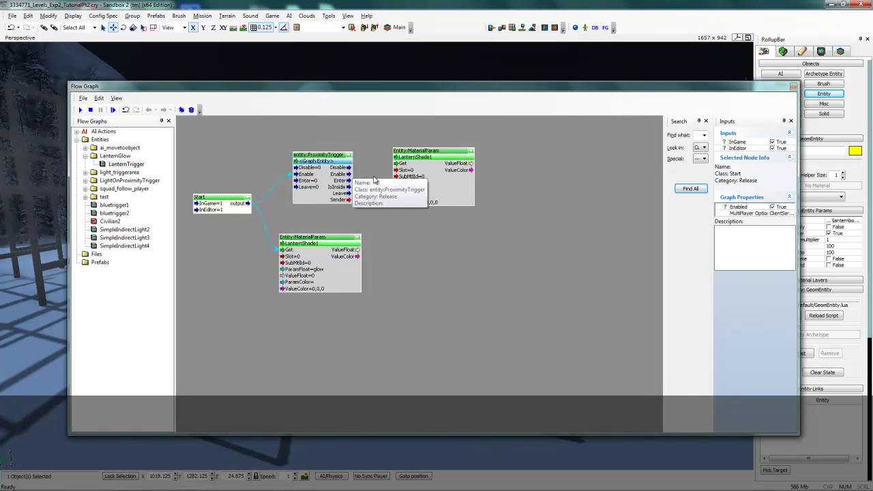
Step: Link the ProximityTrigger's Enter output to the upper MaterialParam node's Get input and its IsInside output to that node's ValueFloat input
drag(350, 180, 399, 165)
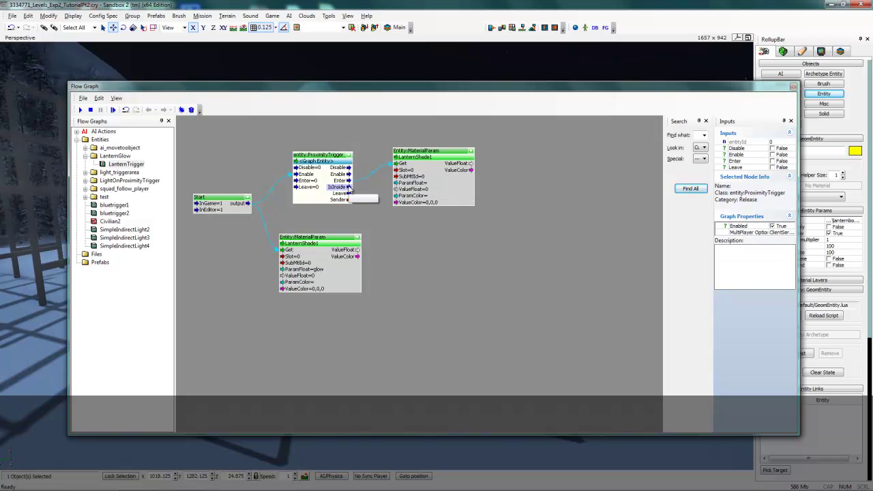
drag(373, 188, 403, 194)
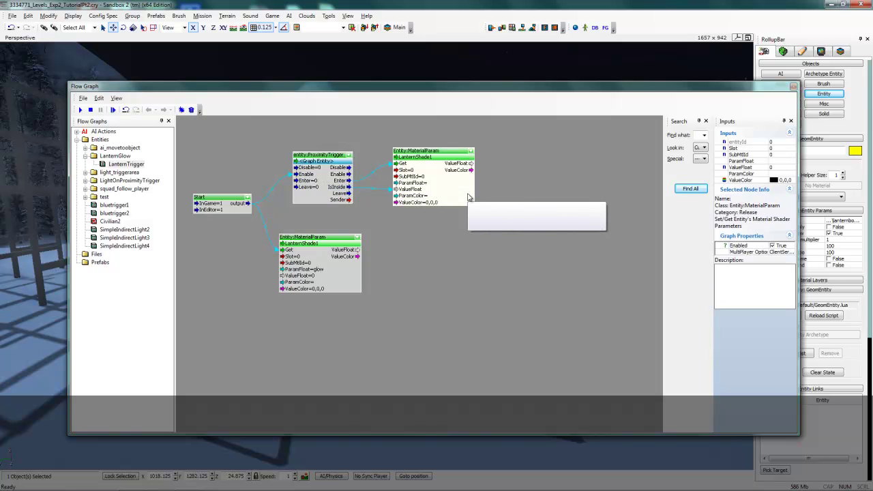
Step: Set the upper MaterialParam node's ParamFloat to glow and close the Flow Graph editor
click(776, 161)
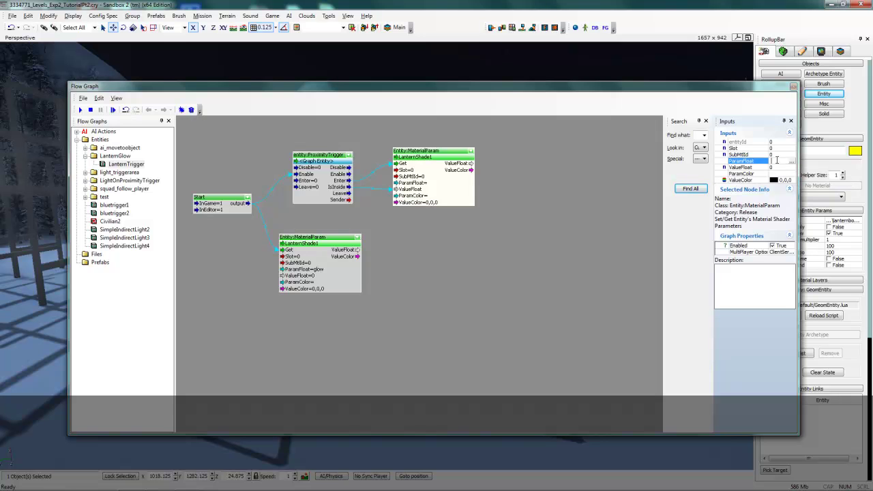
key(Return)
click(776, 168)
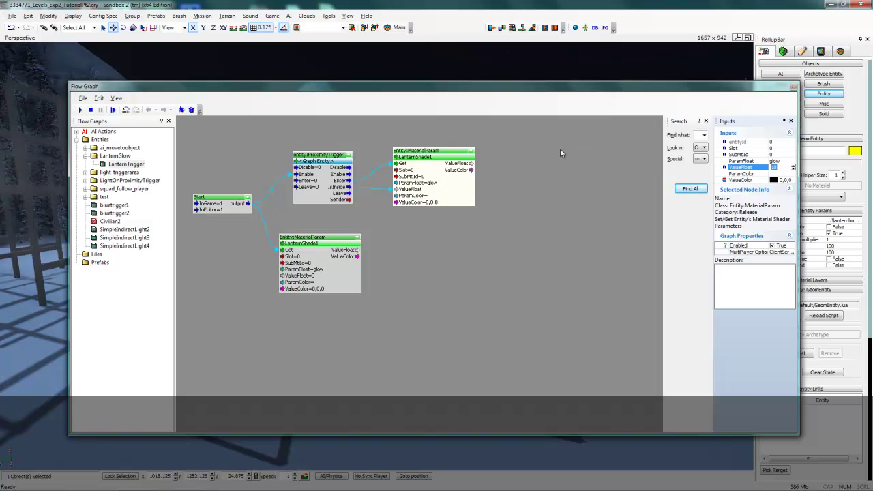
click(794, 87)
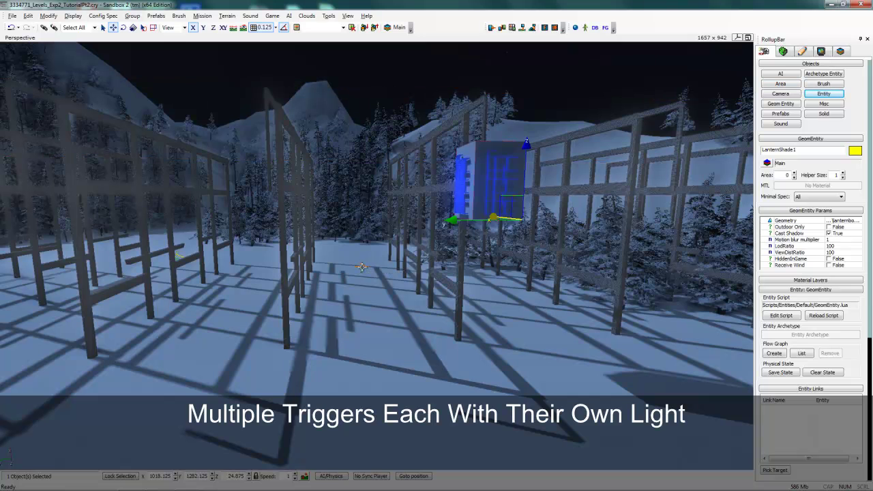
Step: Place two copies of LanternTrigger along the Y axis among the wooden frames, the farther one at about Y 1338.9
click(362, 269)
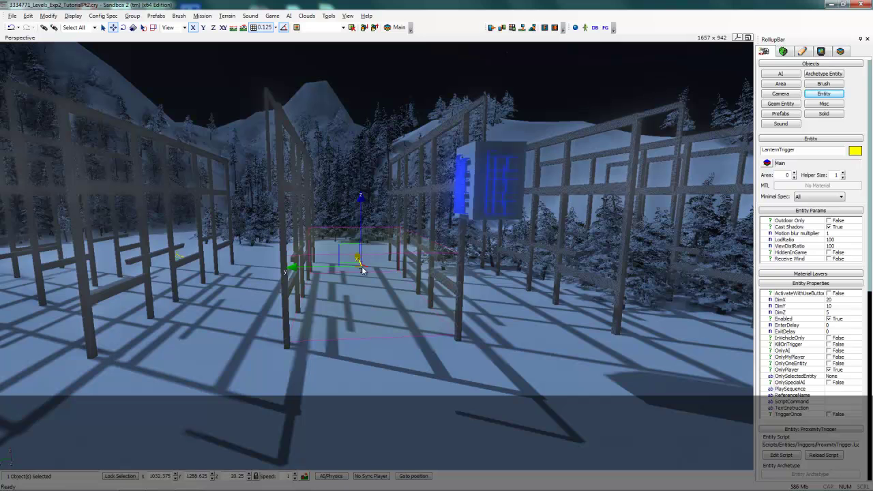
alt+middle_drag(362, 271, 365, 272)
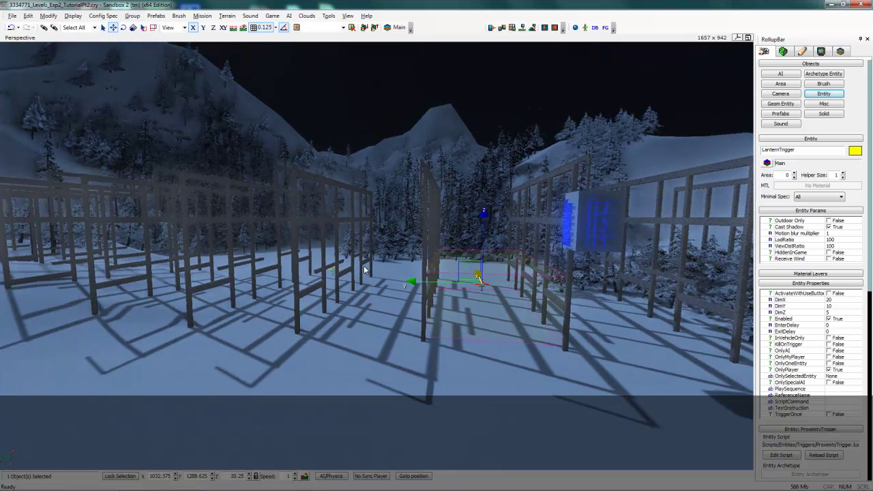
click(365, 264)
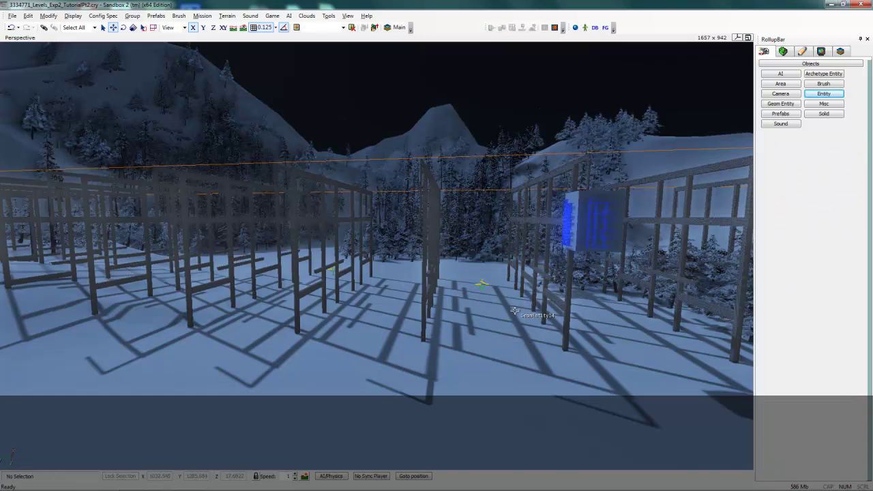
click(482, 282)
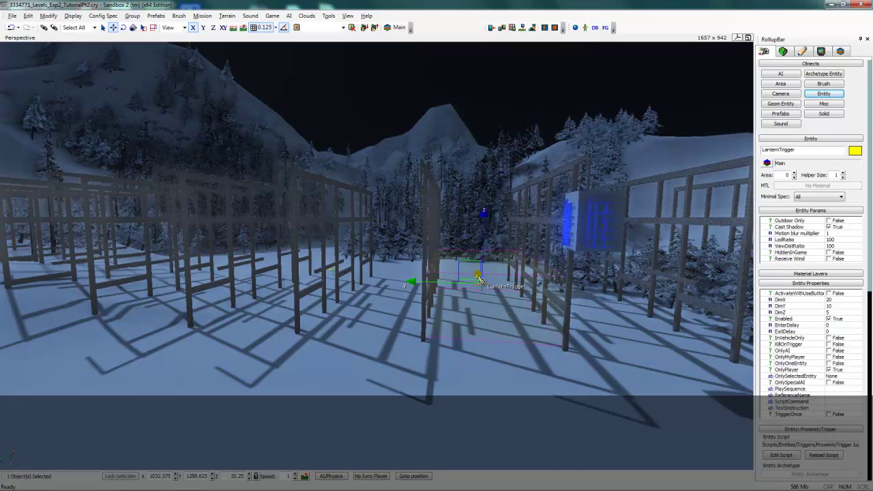
click(431, 282)
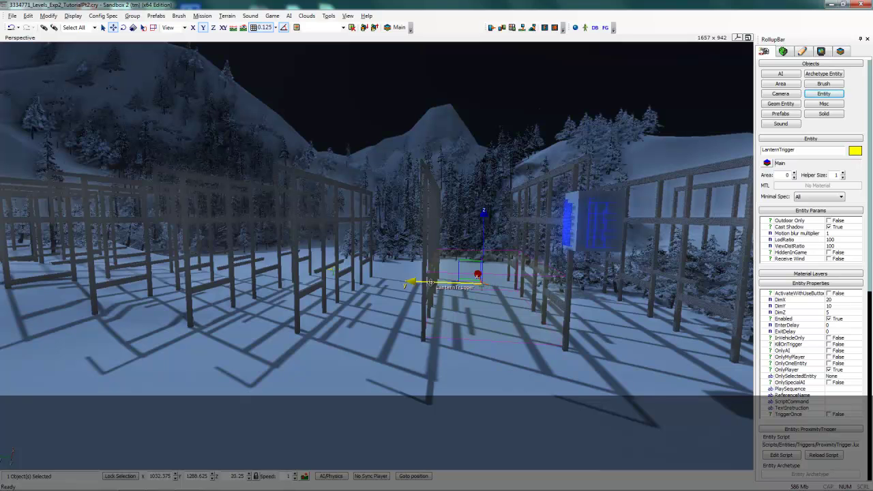
drag(430, 282, 293, 304)
click(293, 304)
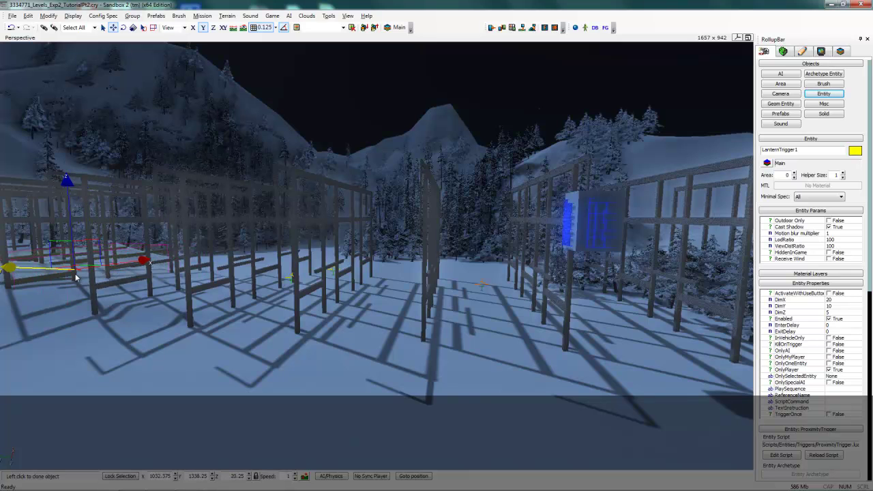
click(71, 275)
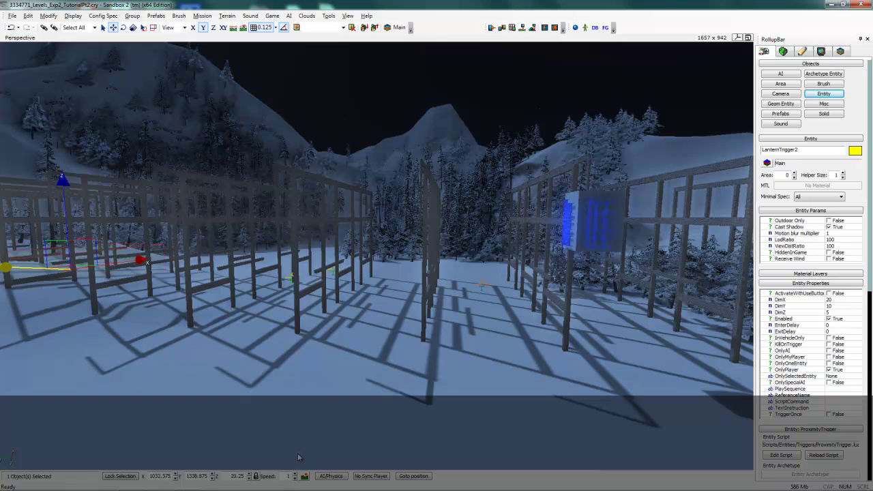
Step: Test the level in game mode by walking the character through the trigger areas and checking the lantern's glow, then return to editing
key(ctrl+g)
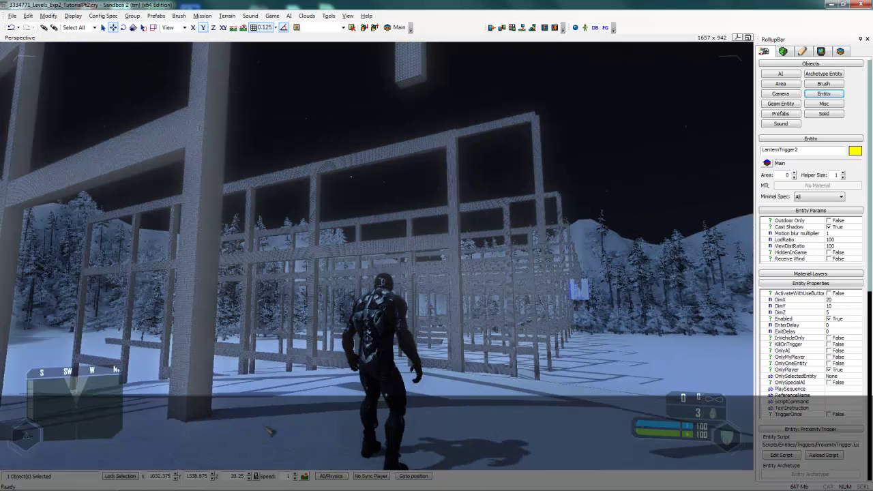
key(w)
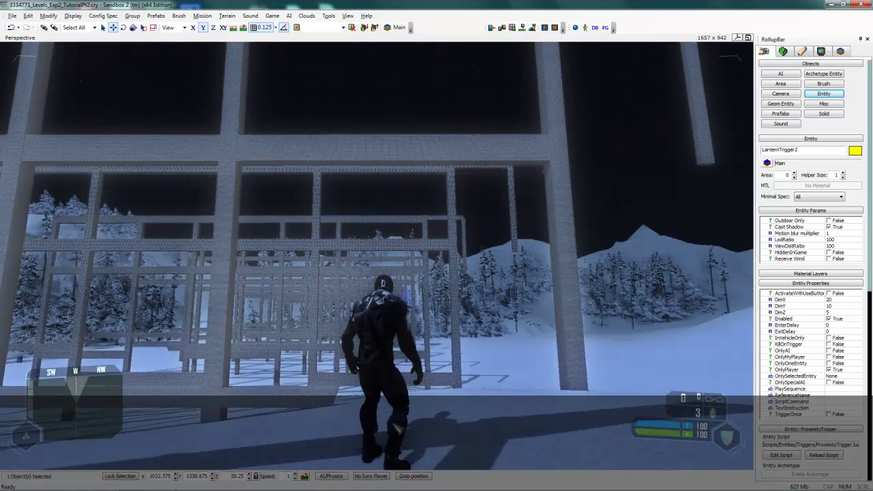
key(w)
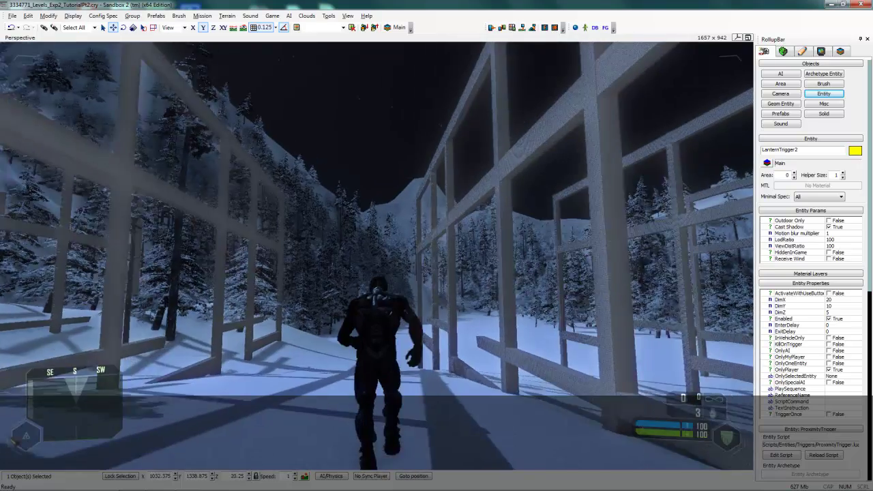
key(w)
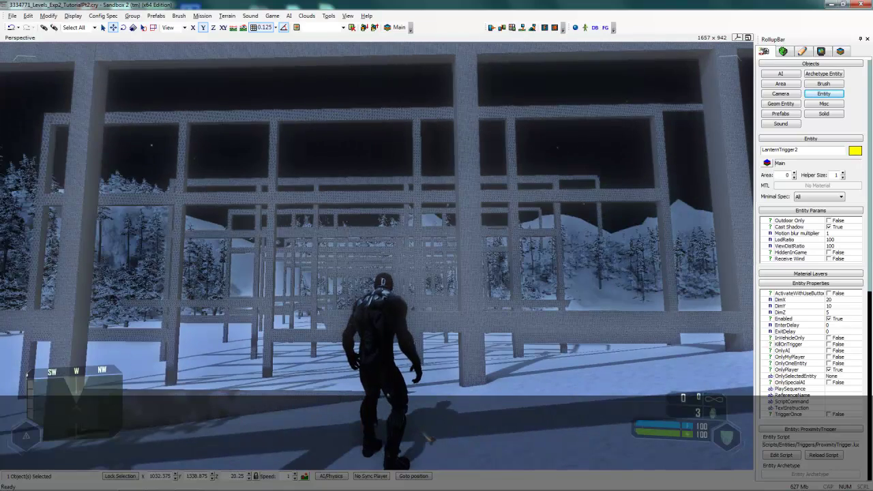
key(w)
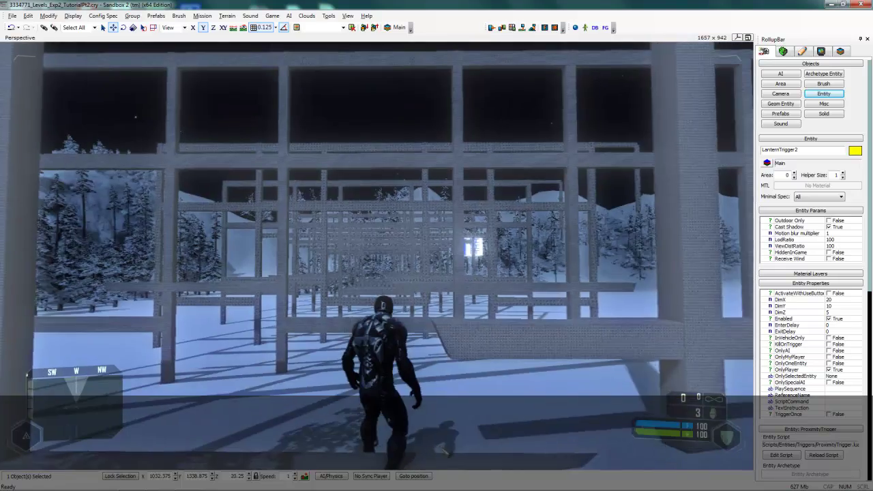
key(w)
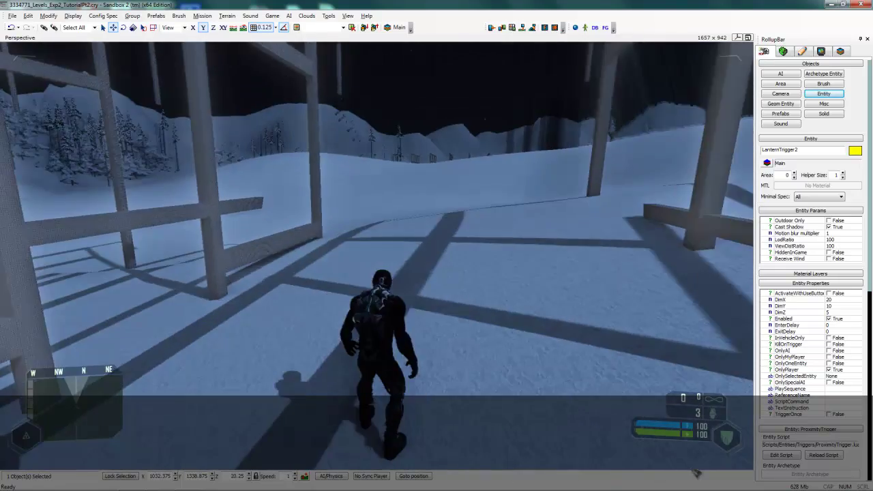
key(w)
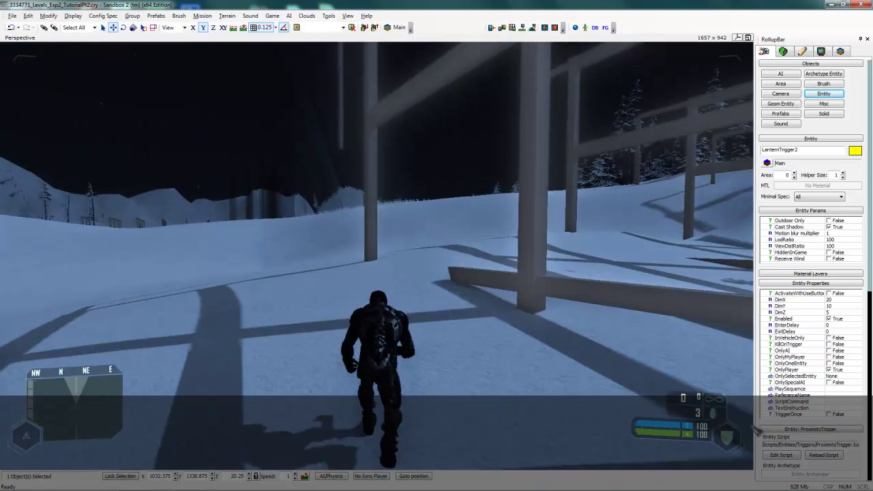
key(w)
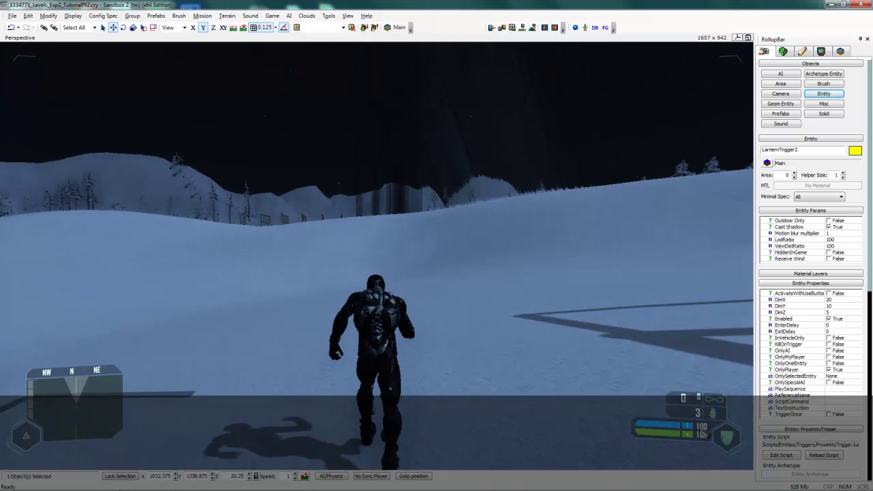
key(w)
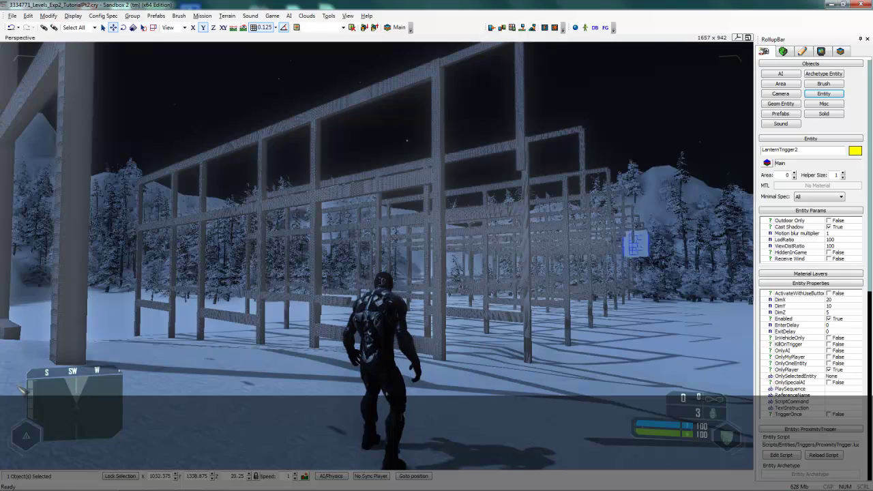
key(w)
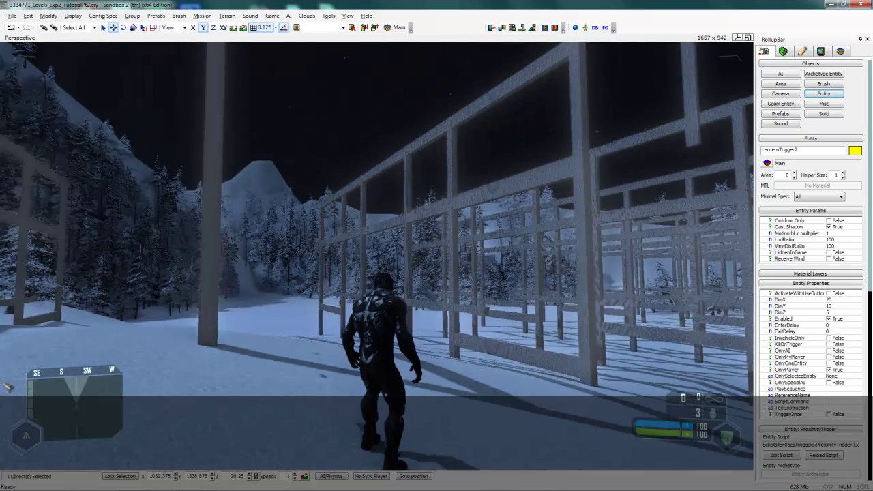
key(w)
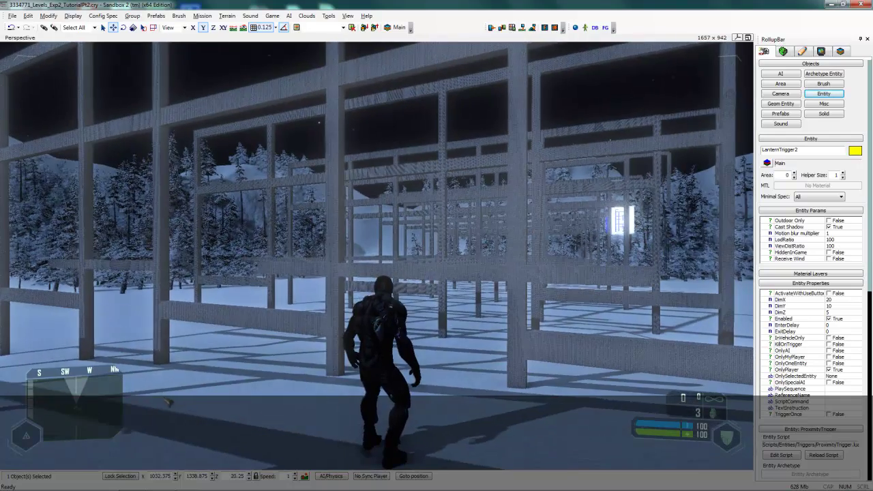
key(w)
key(w)
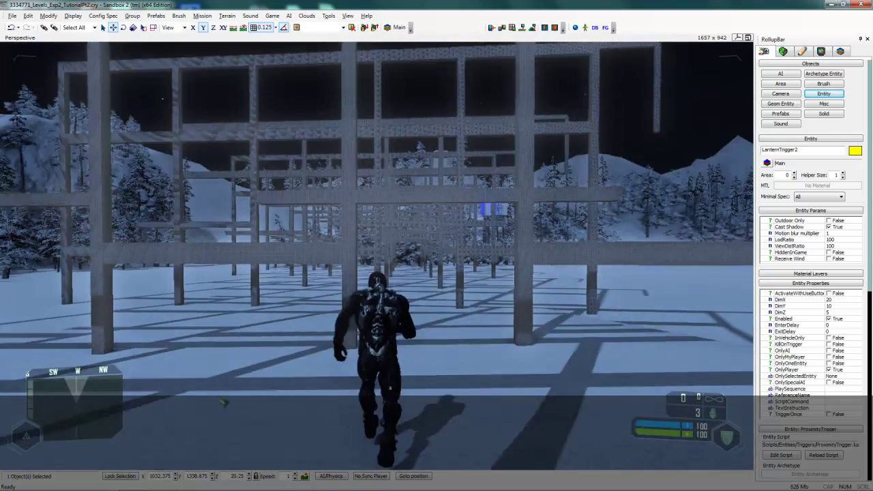
key(w)
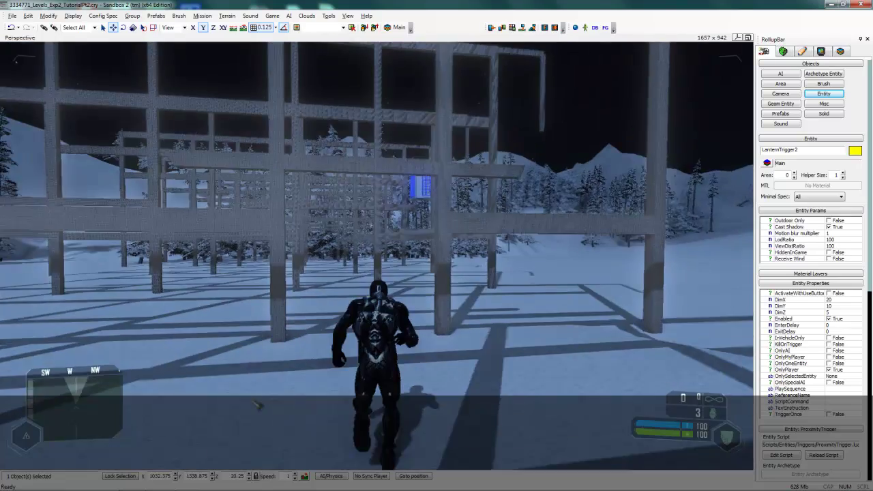
key(w)
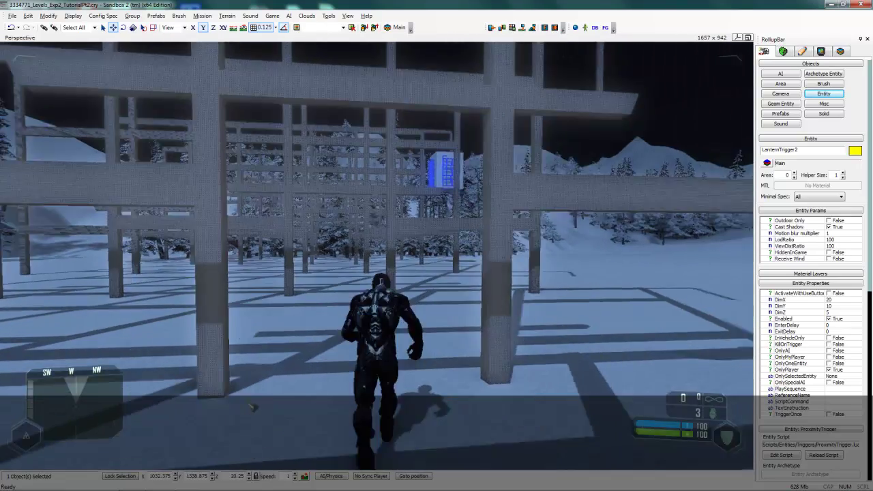
key(w)
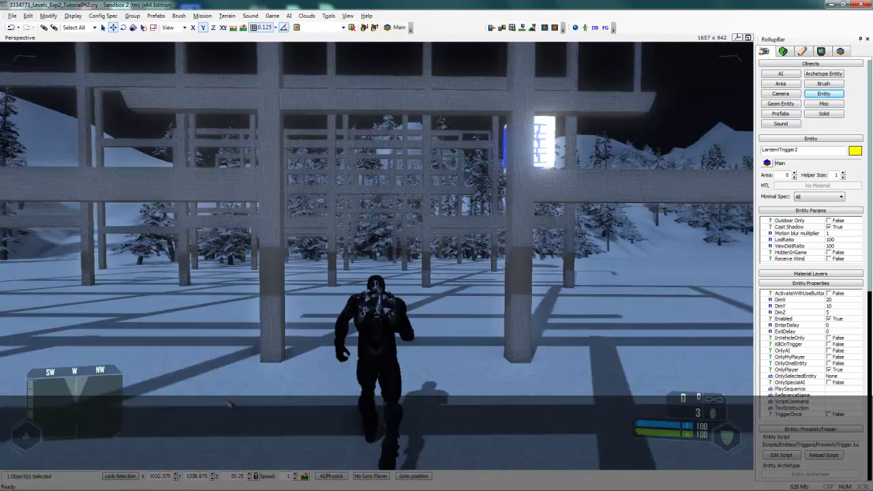
key(w)
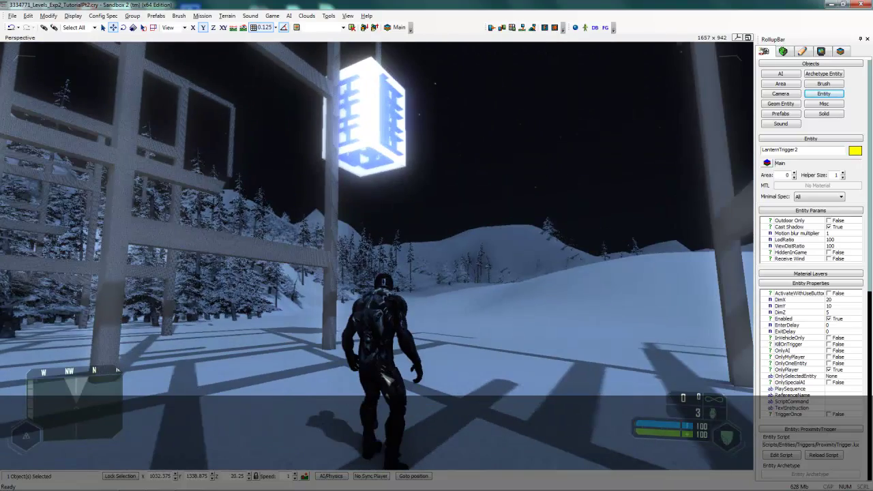
key(Escape)
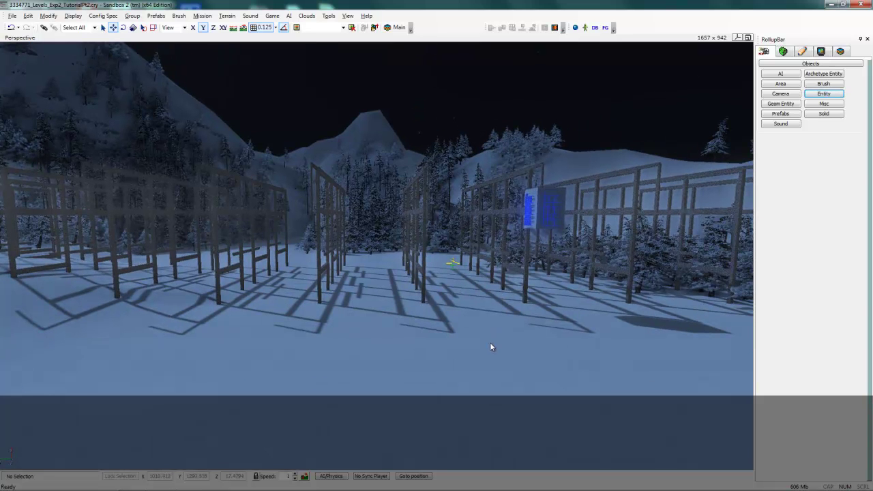
Step: Add entity links from LanternTrigger to the LanternShade1 and LanternPattern1 objects, then clear the selection
click(454, 262)
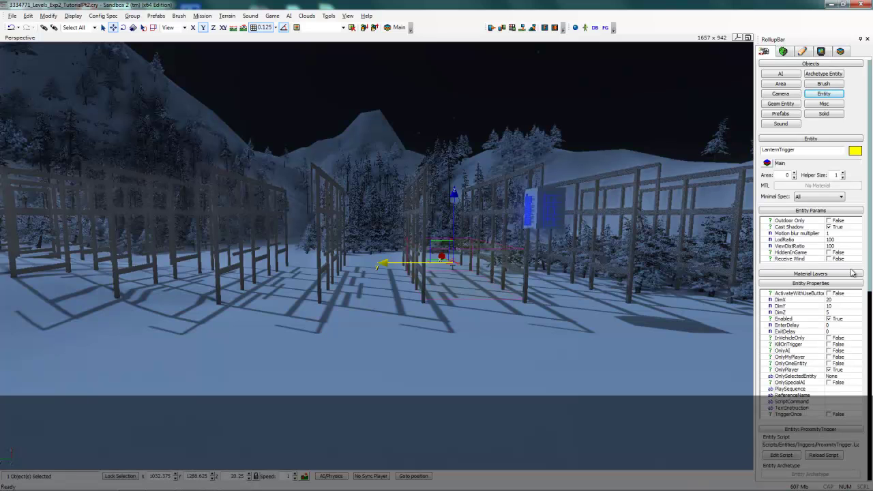
drag(870, 278, 864, 386)
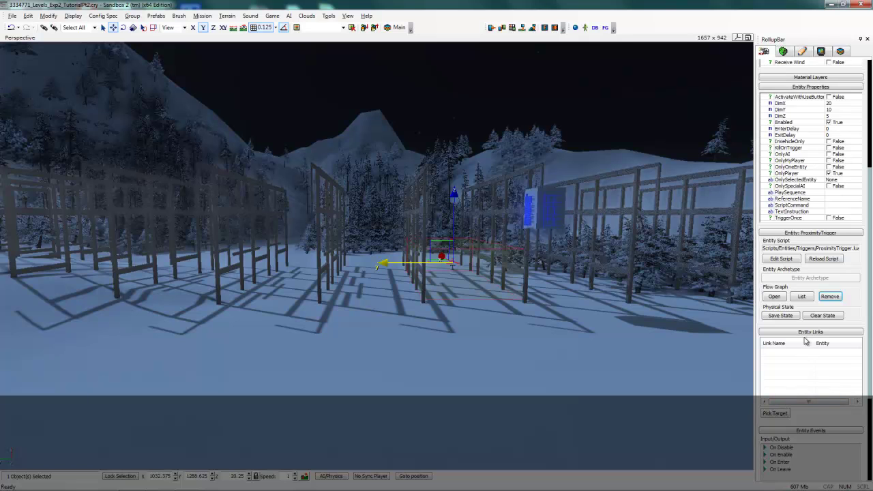
click(778, 414)
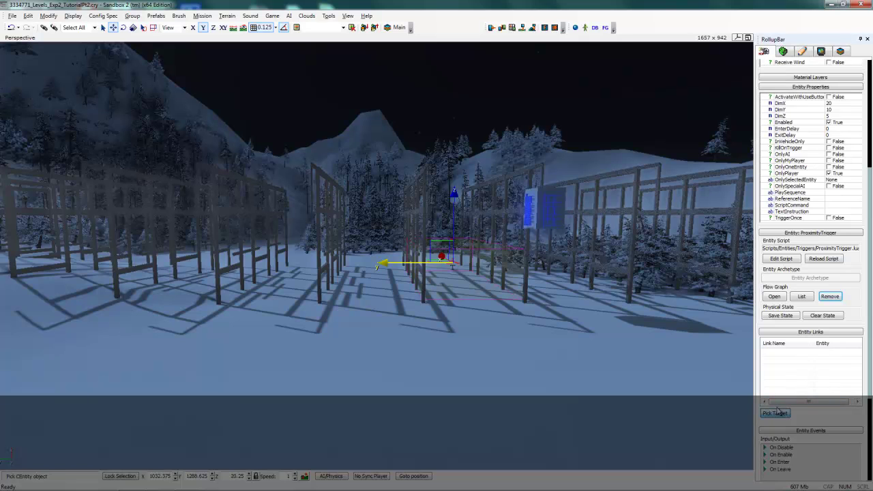
click(552, 198)
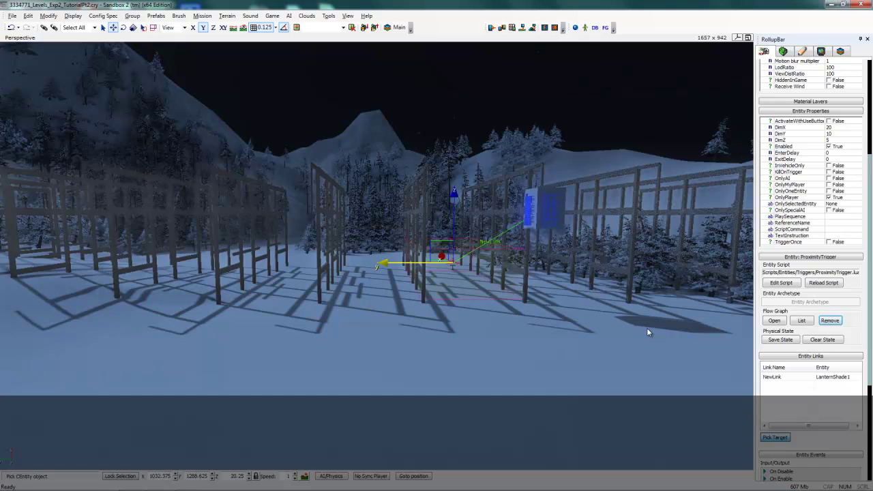
click(548, 209)
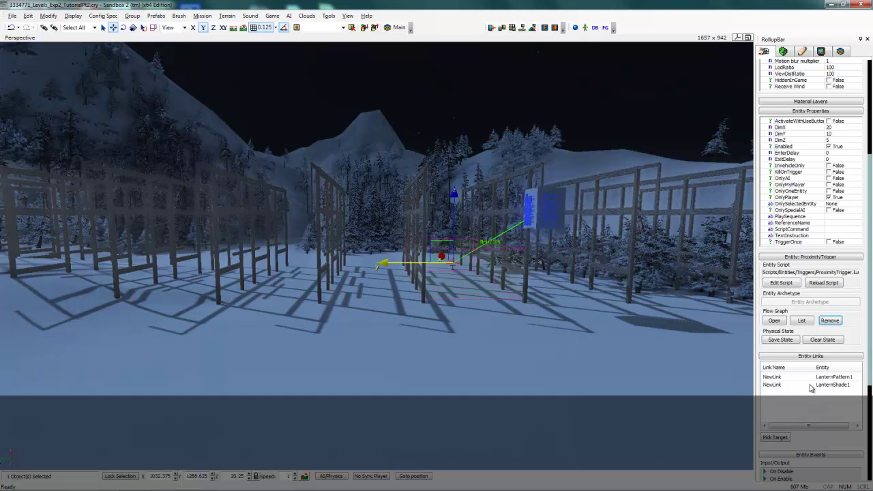
click(517, 319)
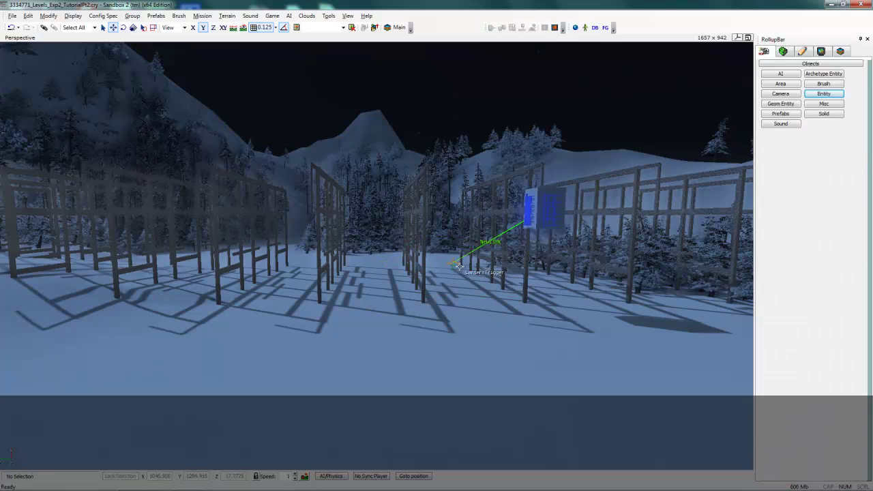
Step: Duplicate LanternTrigger together with its linked LanternShade1 and LanternPattern1 twice along the Y axis, placing one set at each neighbouring wooden frame
click(501, 315)
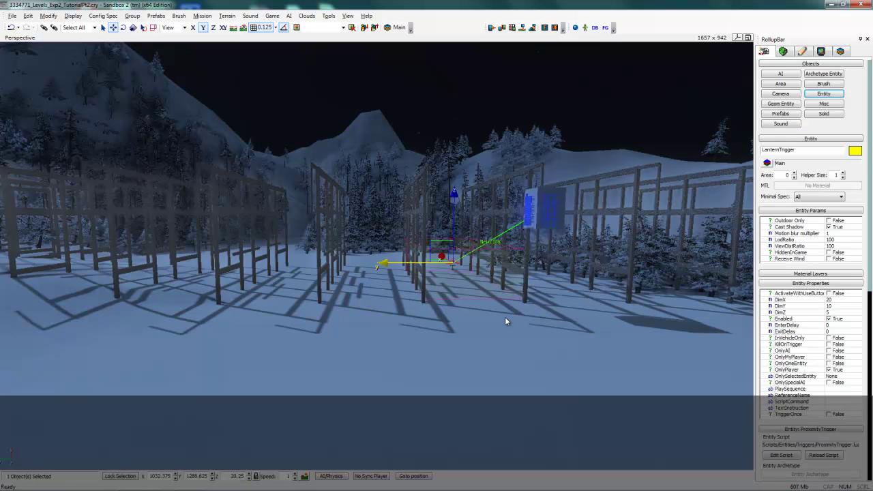
click(547, 215)
ctrl+click(549, 192)
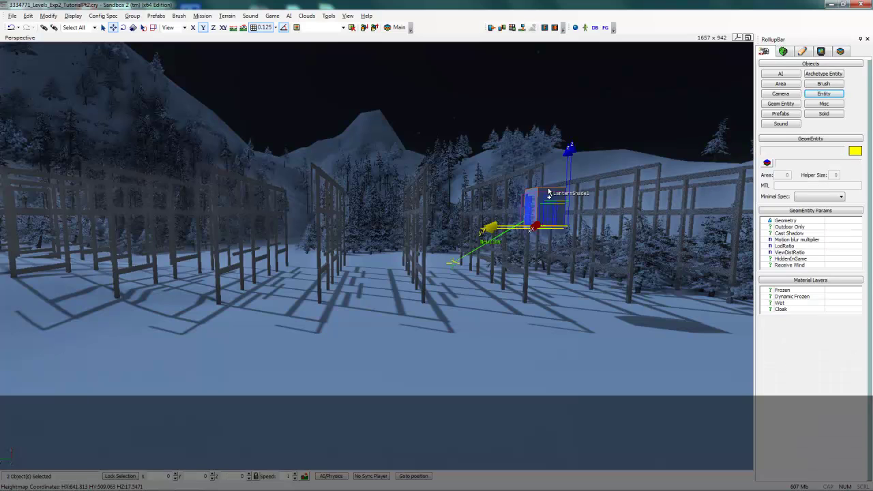
ctrl+click(455, 266)
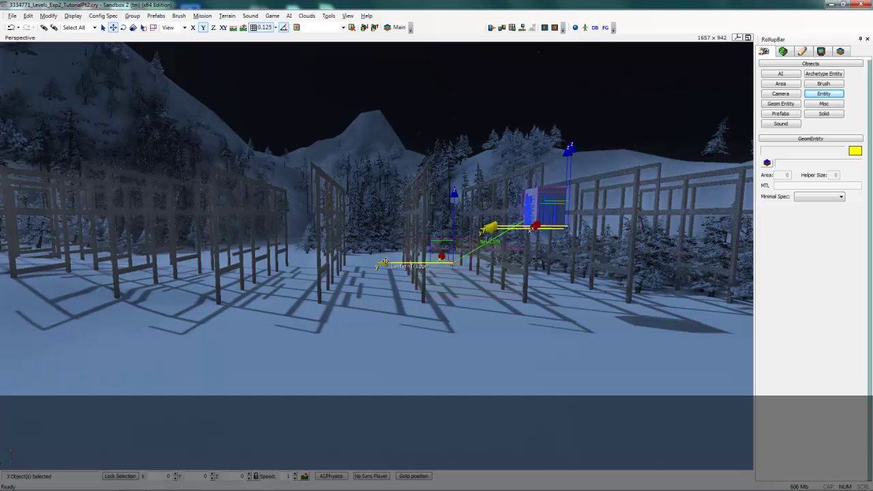
key(shift)
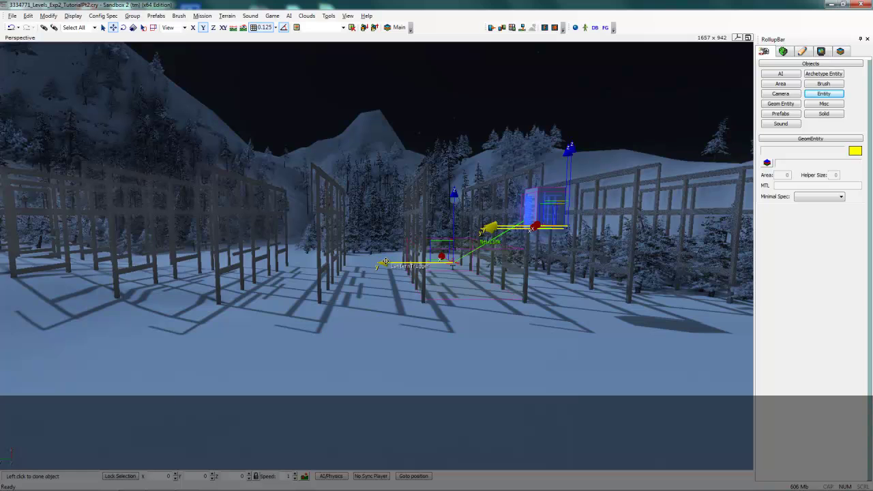
mouse_move(385, 264)
mouse_down()
mouse_move(363, 265)
mouse_move(419, 266)
mouse_up()
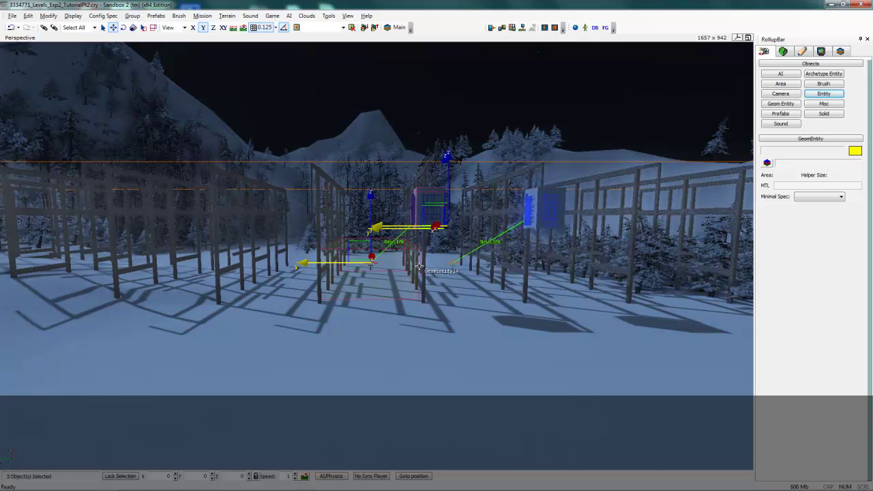
key(ctrl+c)
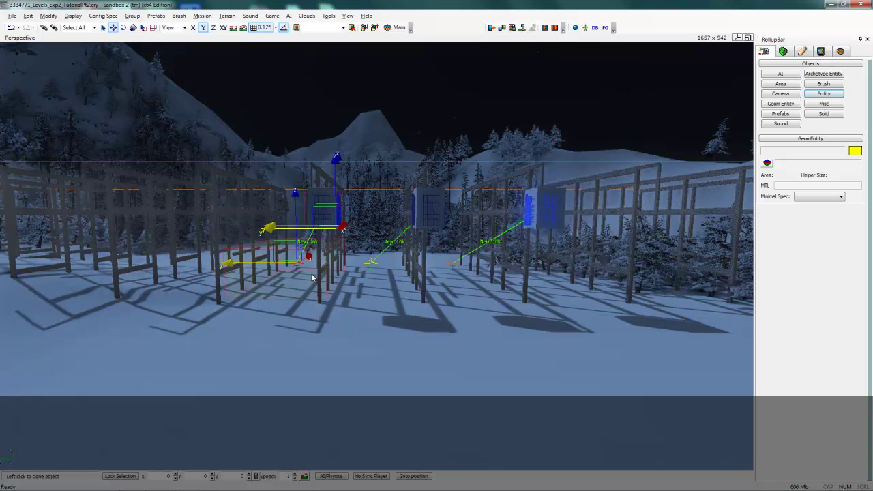
click(309, 278)
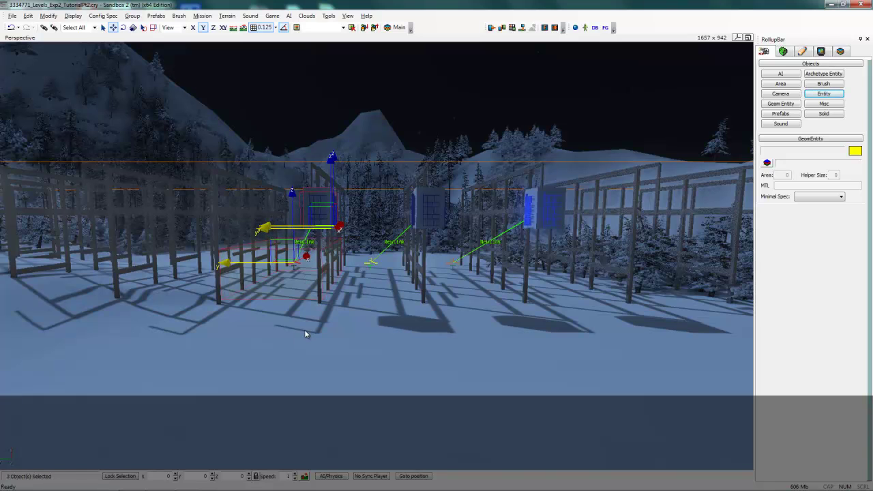
click(262, 338)
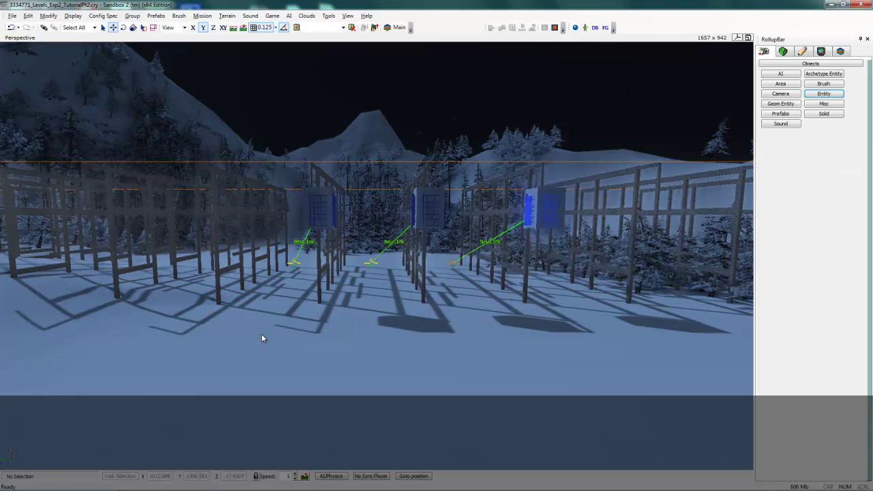
Step: Test the level in game mode by walking the character through the three trigger areas and checking each lantern's glow
key(ctrl+g)
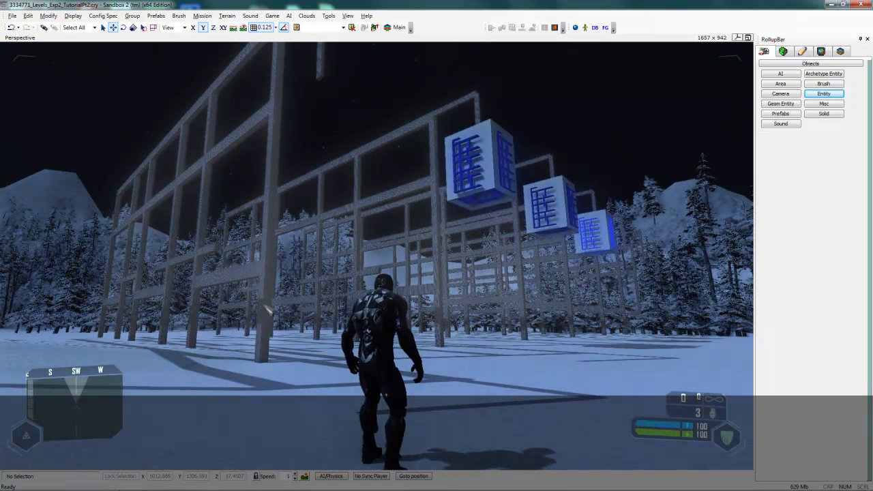
key(w)
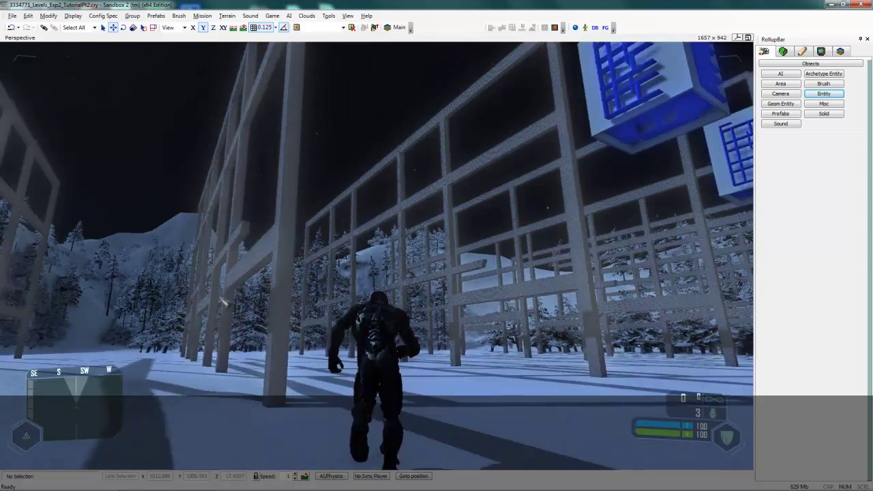
key(w)
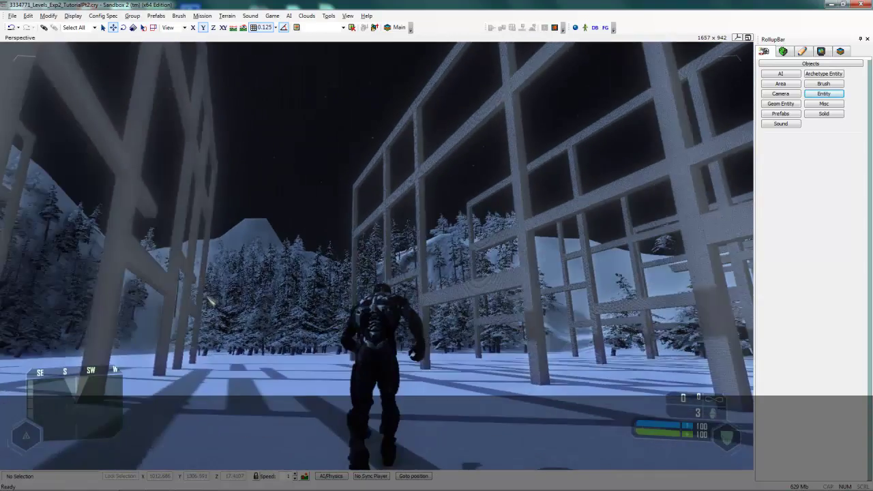
key(w)
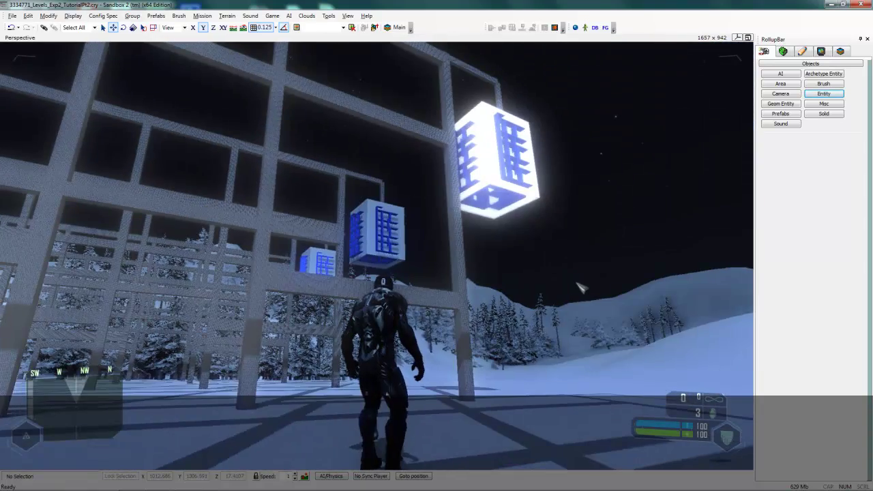
key(w)
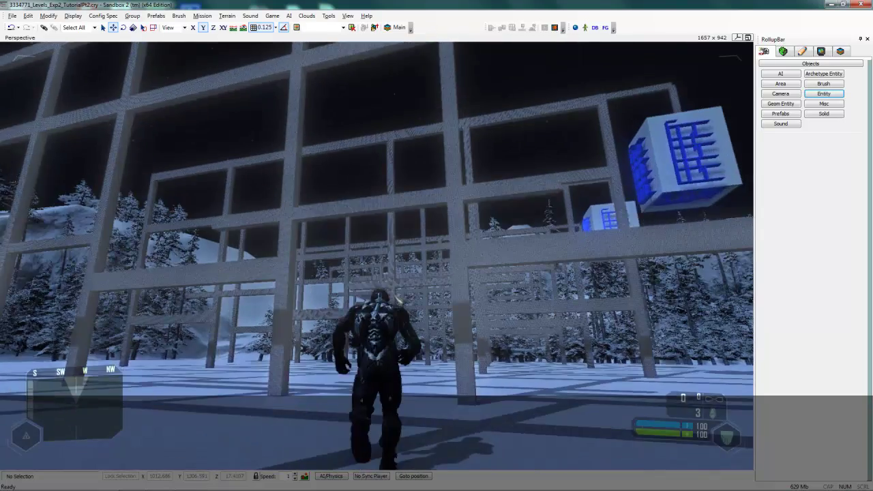
key(w)
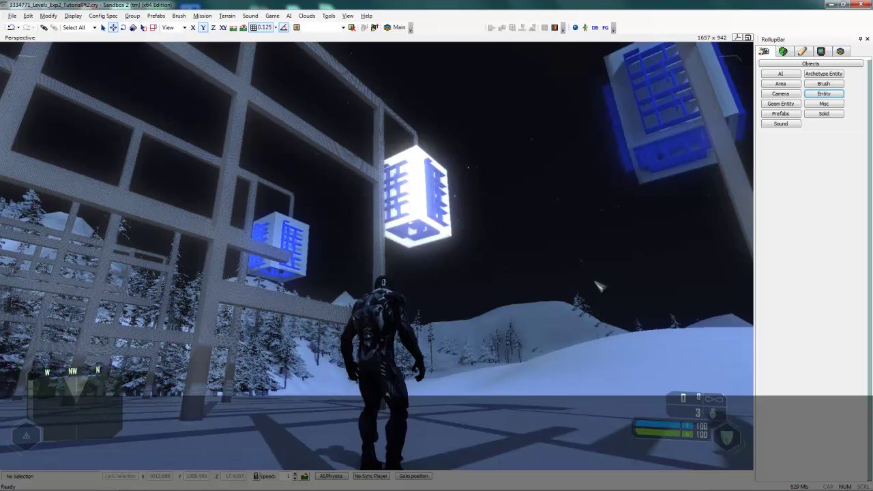
key(w)
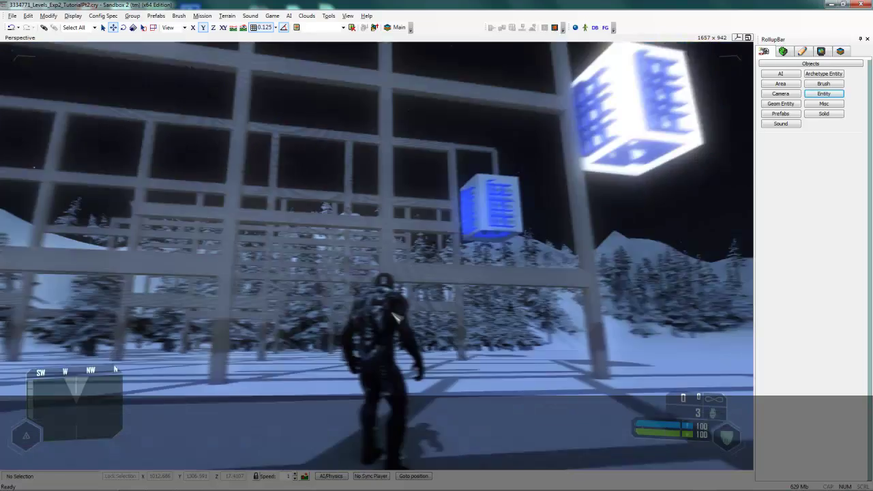
key(w)
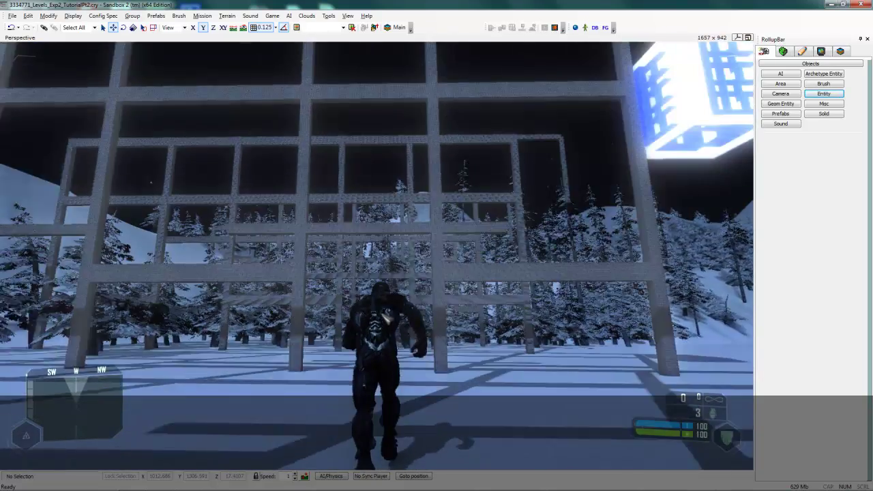